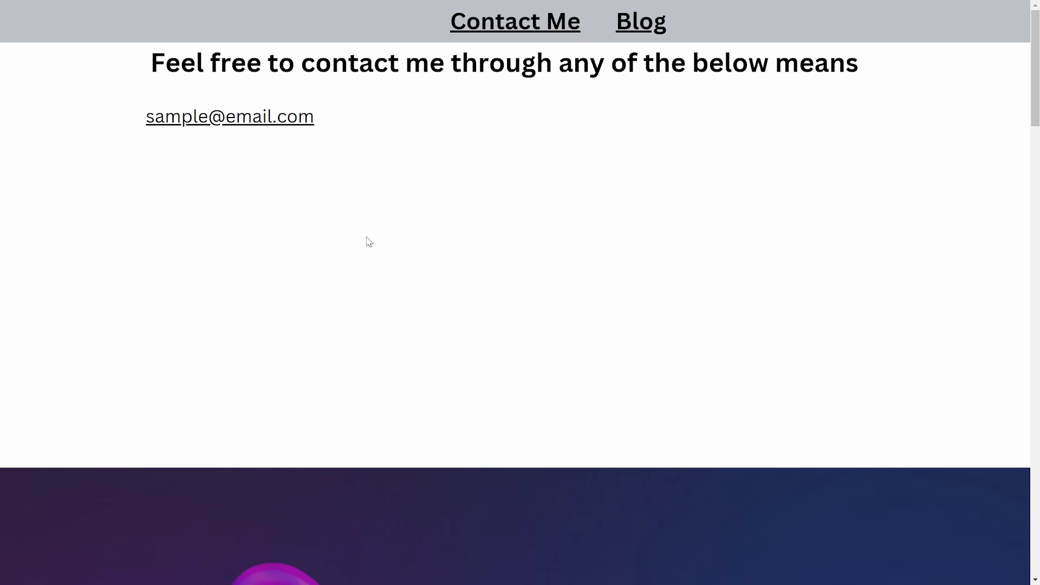
drag(159, 66, 401, 173)
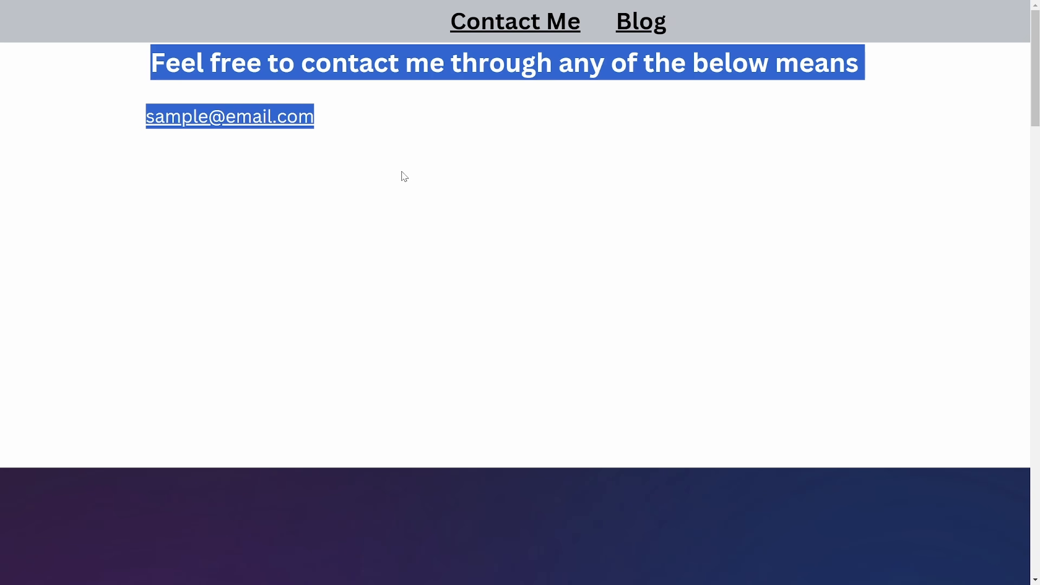
click(406, 335)
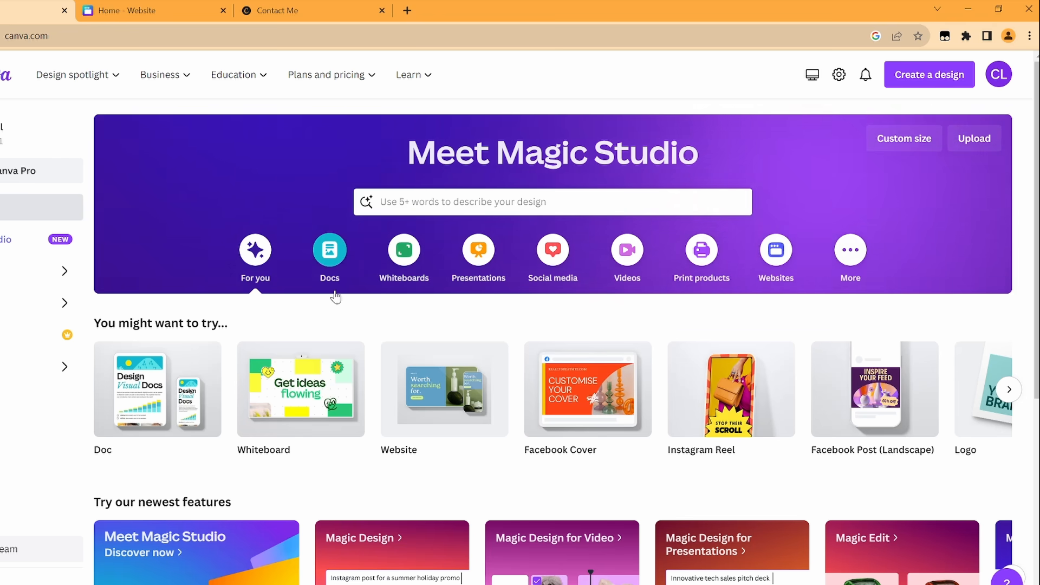
Create a new blank design of the Website type, 1366 × 768 px, by searching the design types for "website".
click(930, 82)
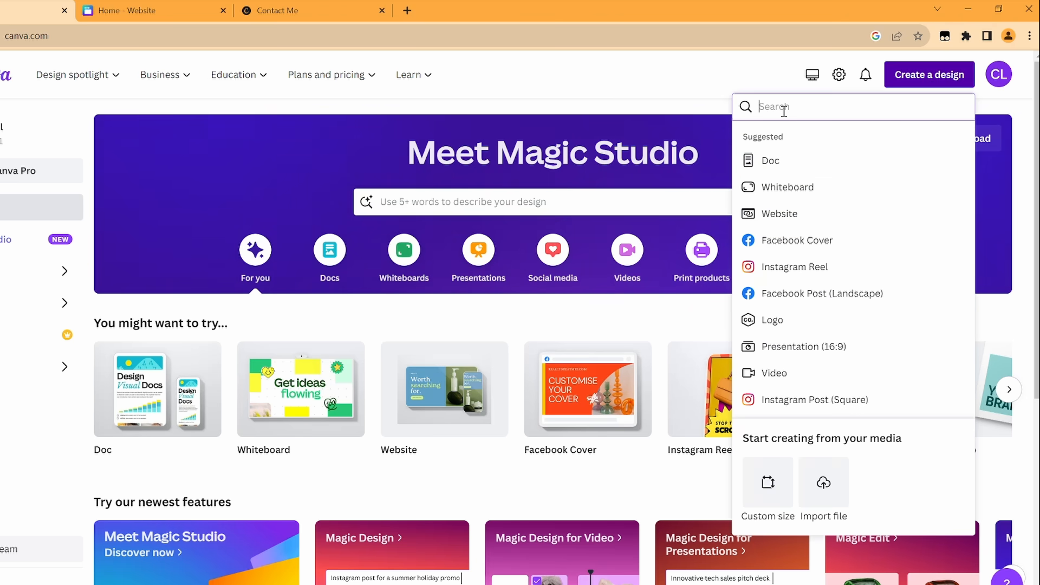
text(website)
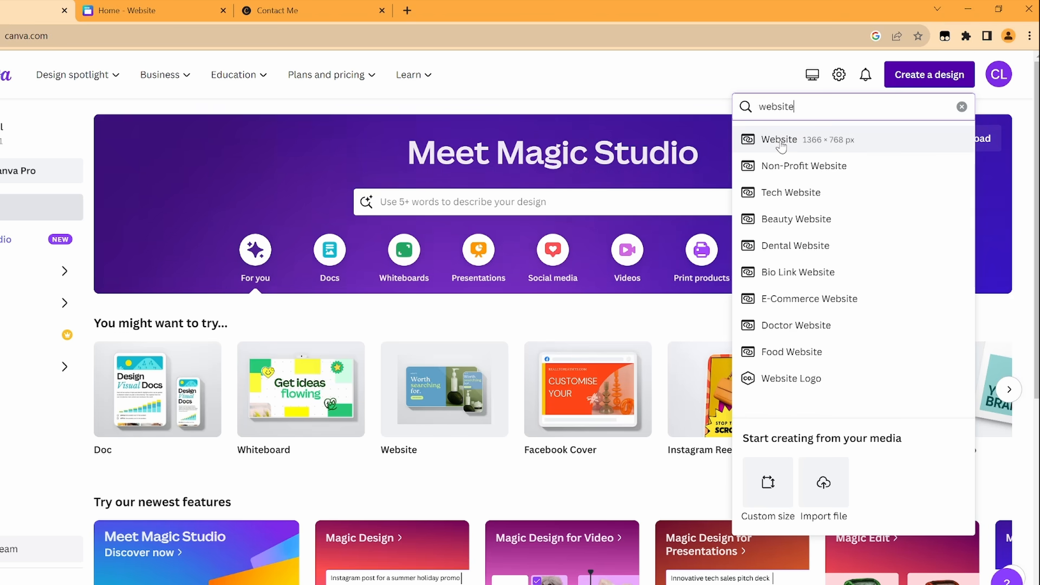
click(779, 140)
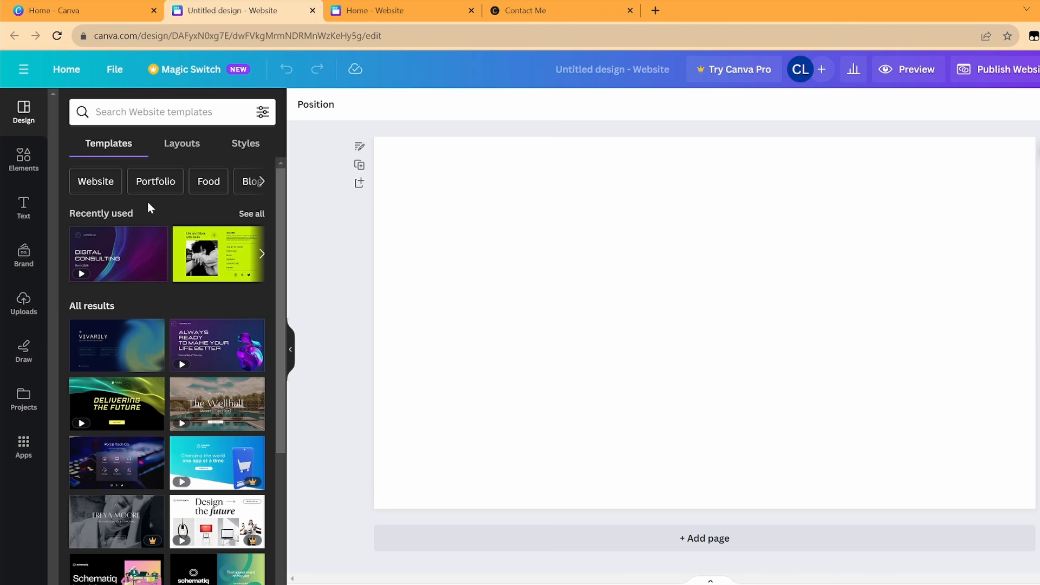
Apply the first page of the "White and Black Simple Lined White UI Blank Prototypes Website" template, with the full-width snowy mountain, to the blank page.
scroll(162, 374, down, 1)
scroll(162, 373, down, 2)
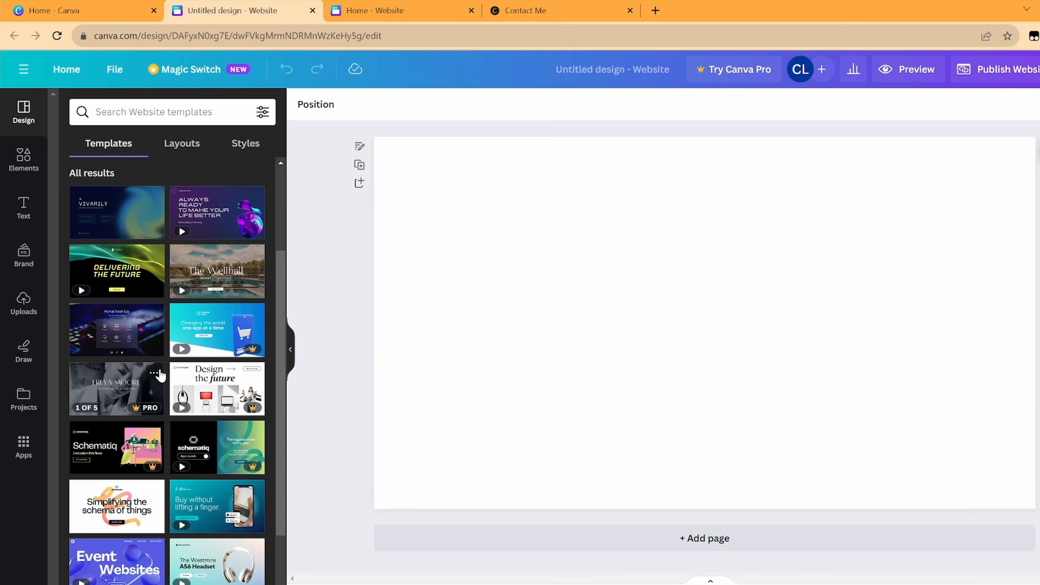
scroll(159, 374, down, 5)
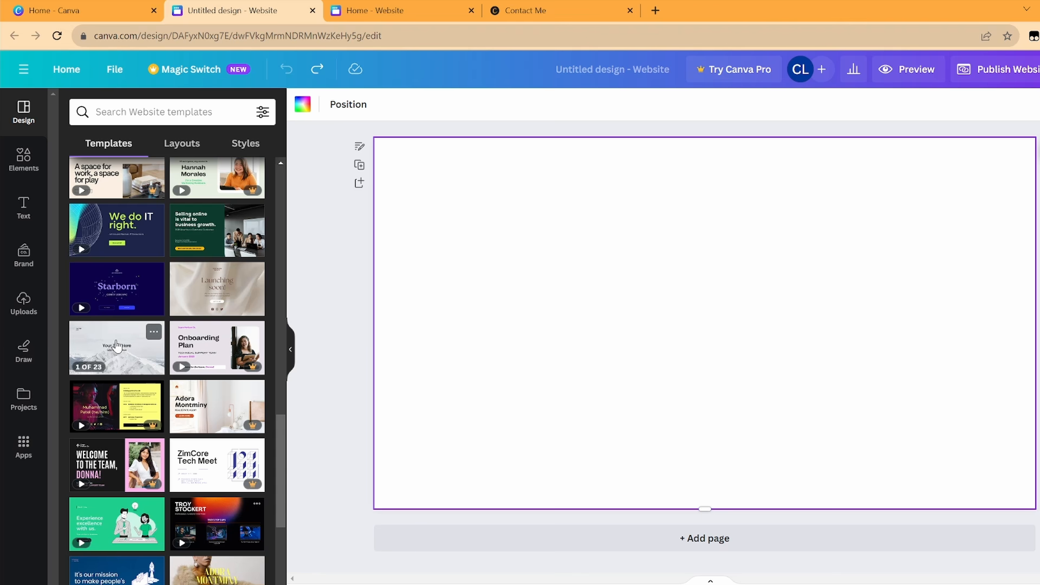
click(116, 347)
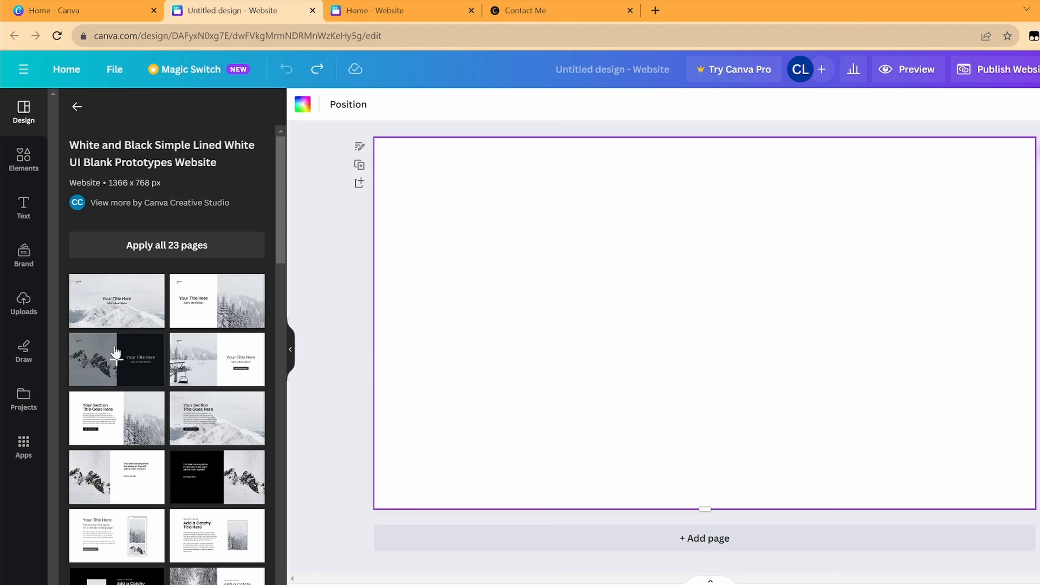
scroll(98, 336, down, 8)
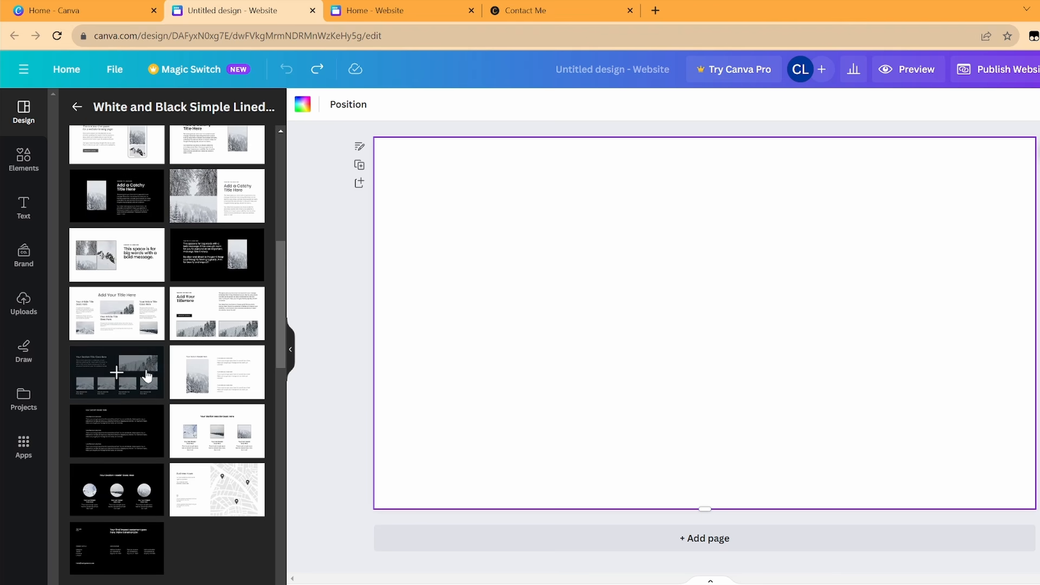
scroll(143, 438, down, 2)
scroll(139, 449, up, 10)
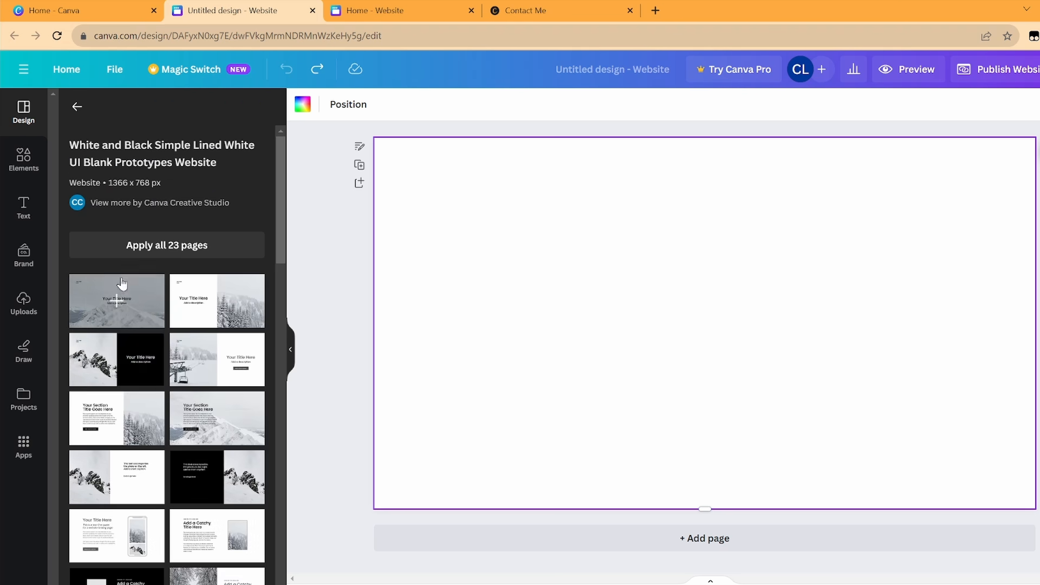
click(114, 299)
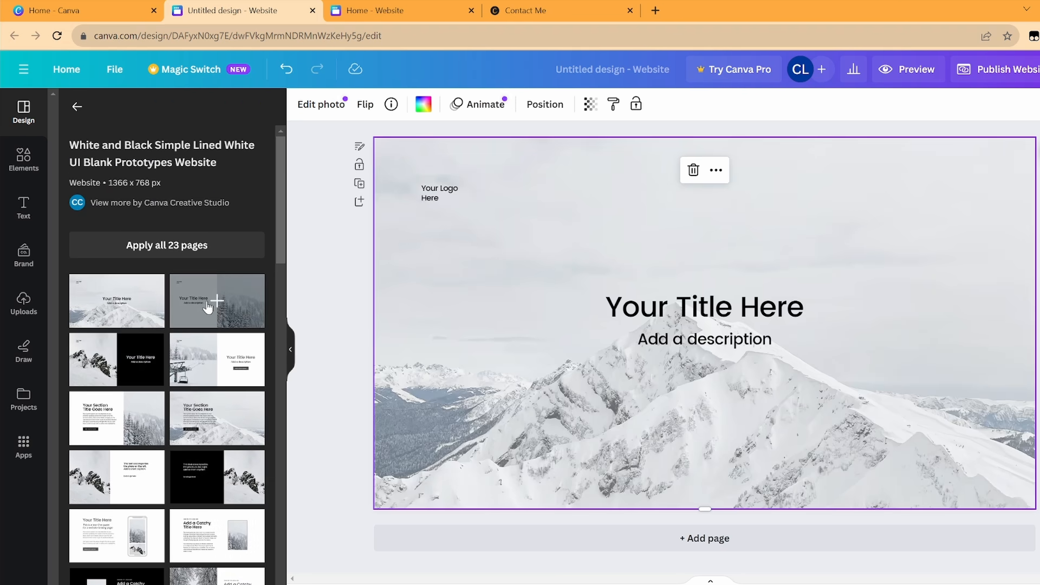
Add the template's snowy forest title page and its rocky peak title page with the black half as new pages.
click(211, 304)
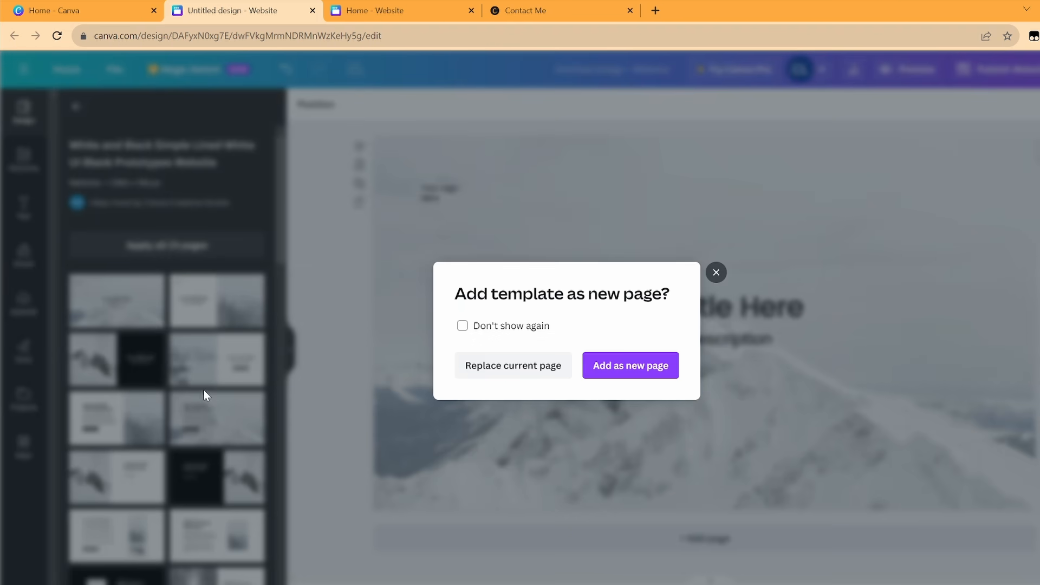
click(649, 366)
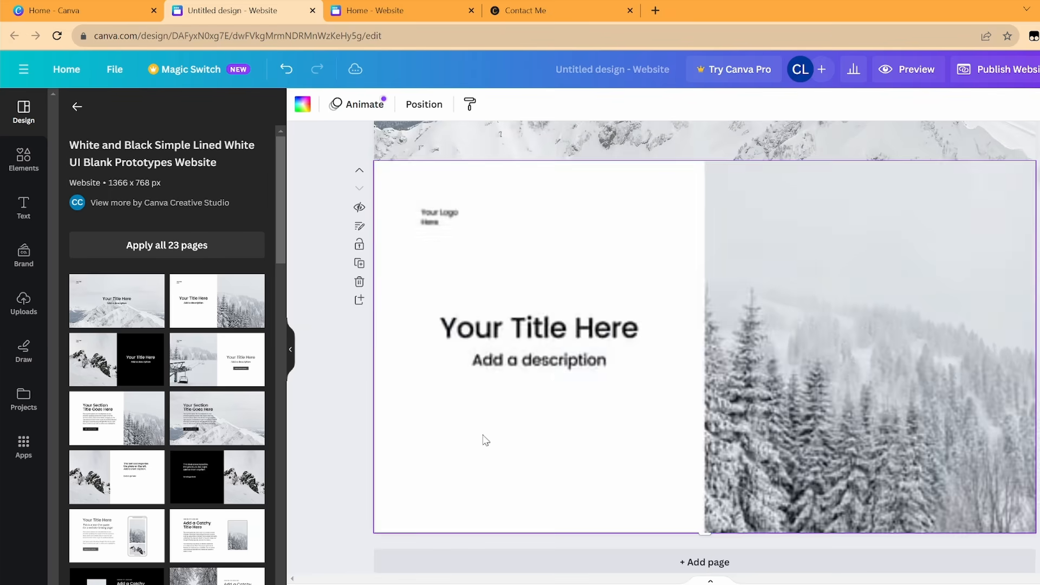
click(109, 353)
click(590, 366)
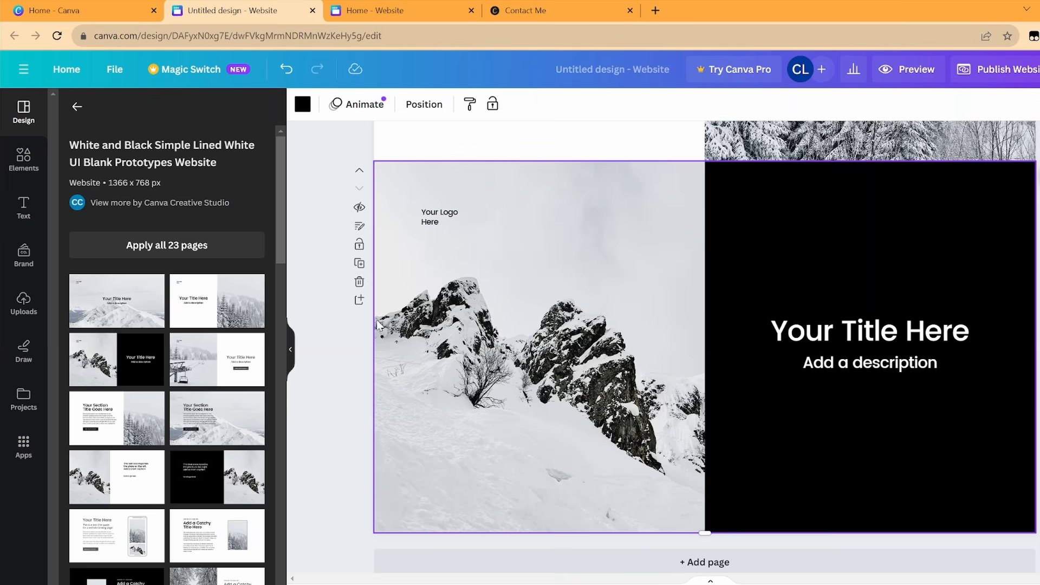
scroll(654, 327, up, 10)
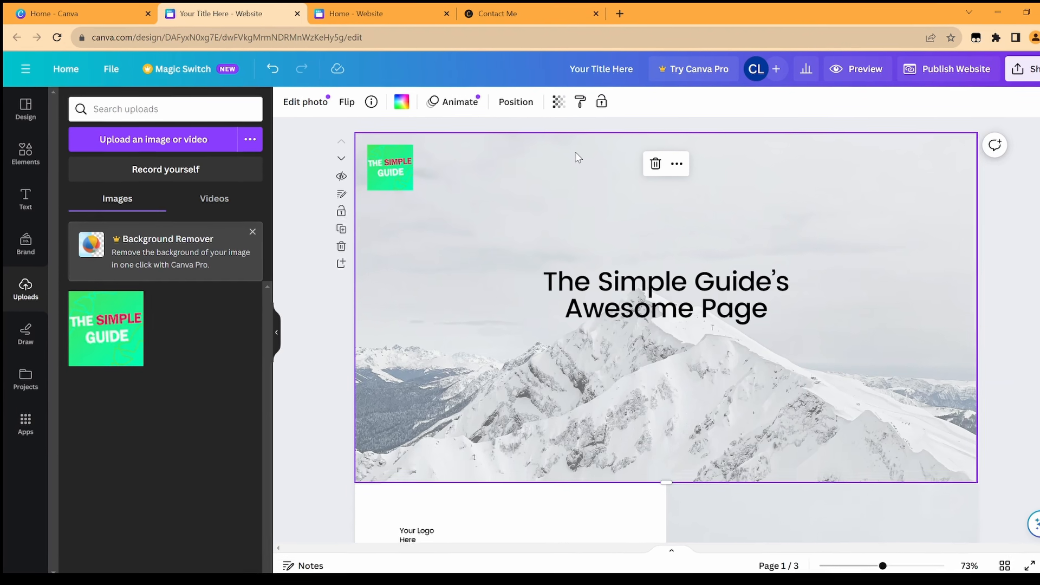
Add a square shape to the first page, stretch it past both page sides and place it as a slim header band along the page's upper edge.
click(26, 154)
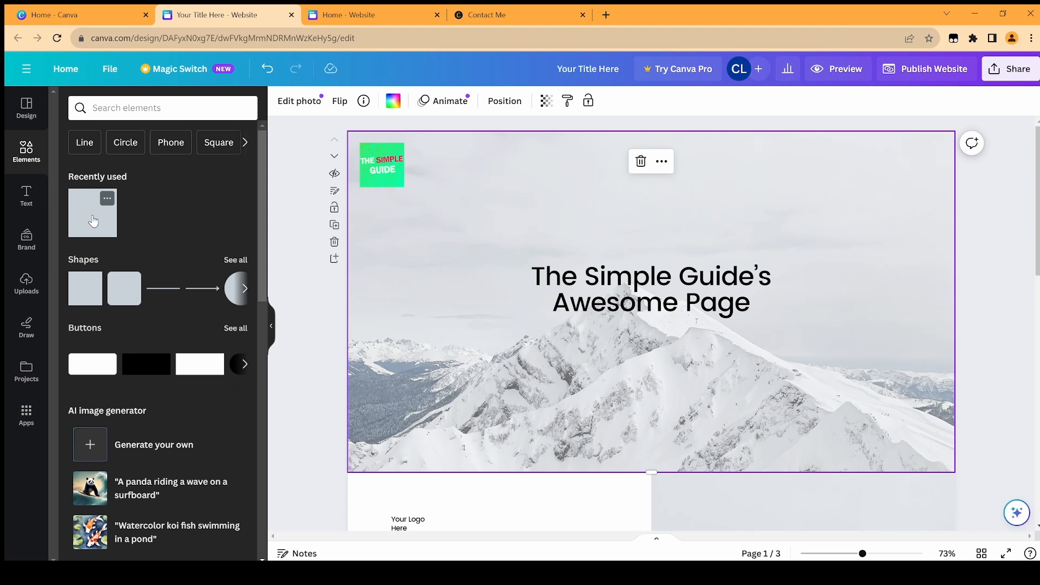
click(85, 288)
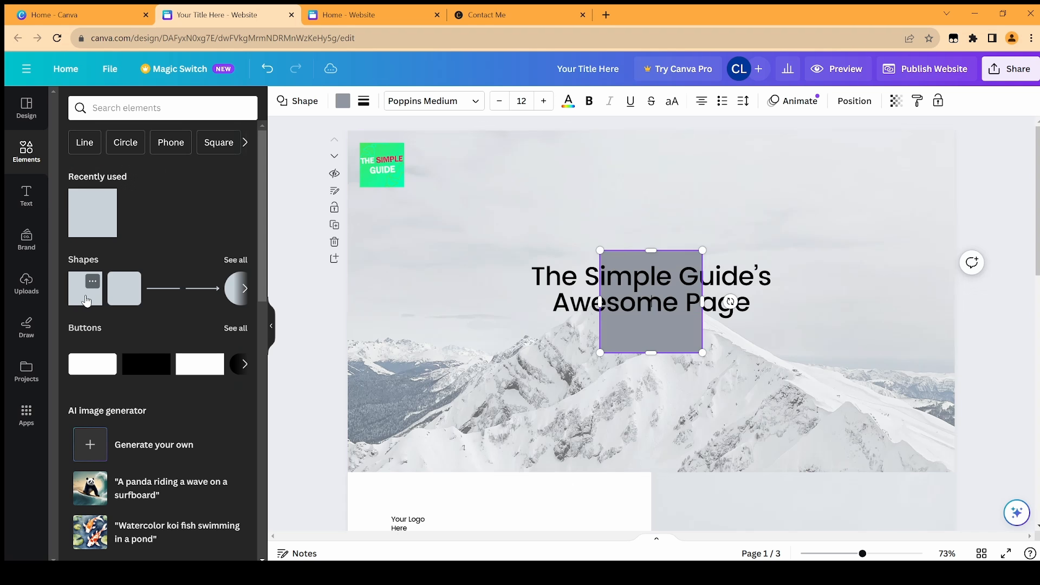
drag(599, 302, 328, 302)
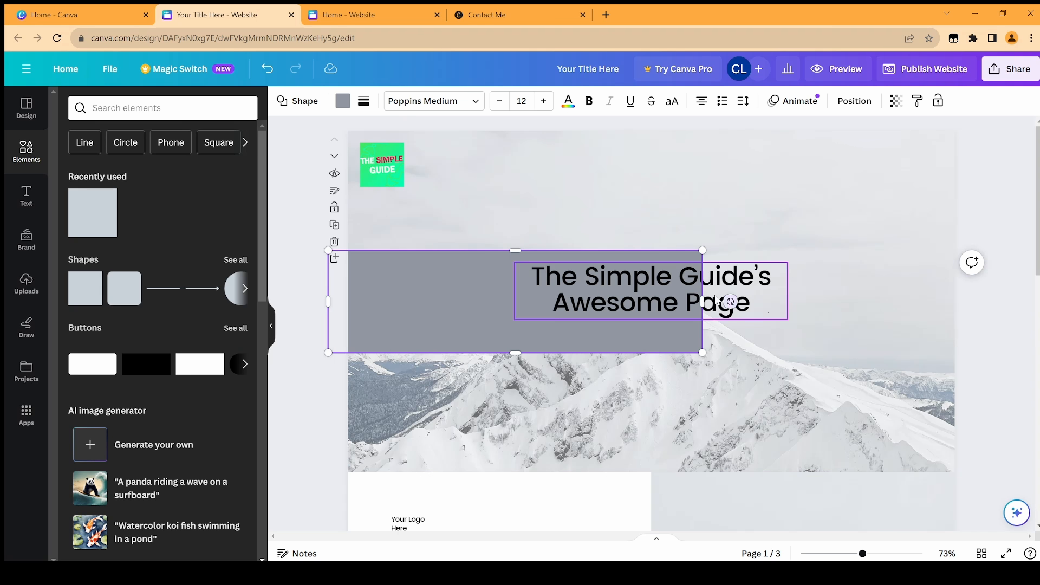
drag(700, 301, 1021, 301)
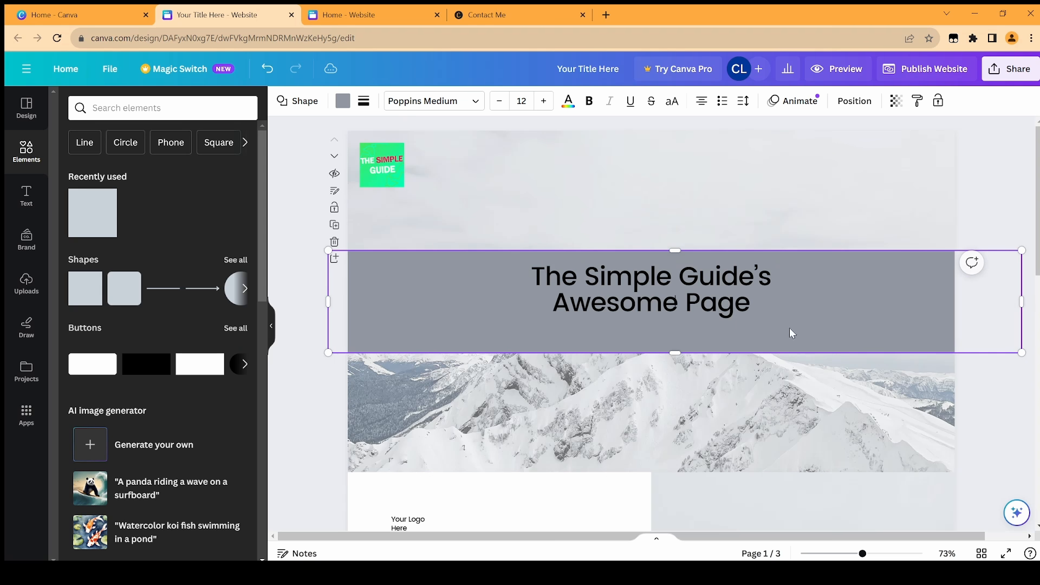
drag(670, 341, 663, 201)
click(683, 219)
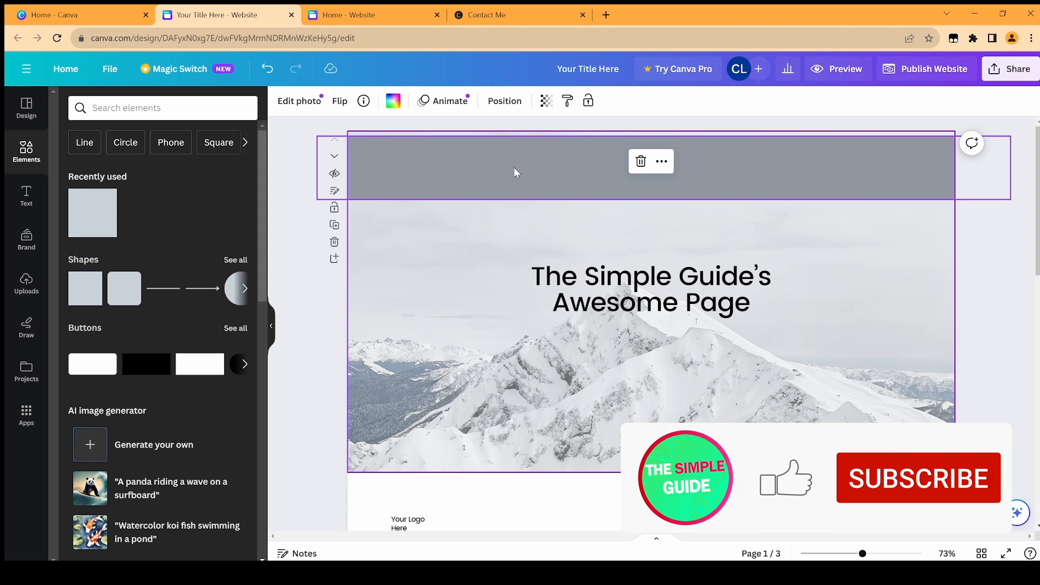
Send the grey header band backward so that it sits behind the logo.
click(615, 168)
right_click(614, 180)
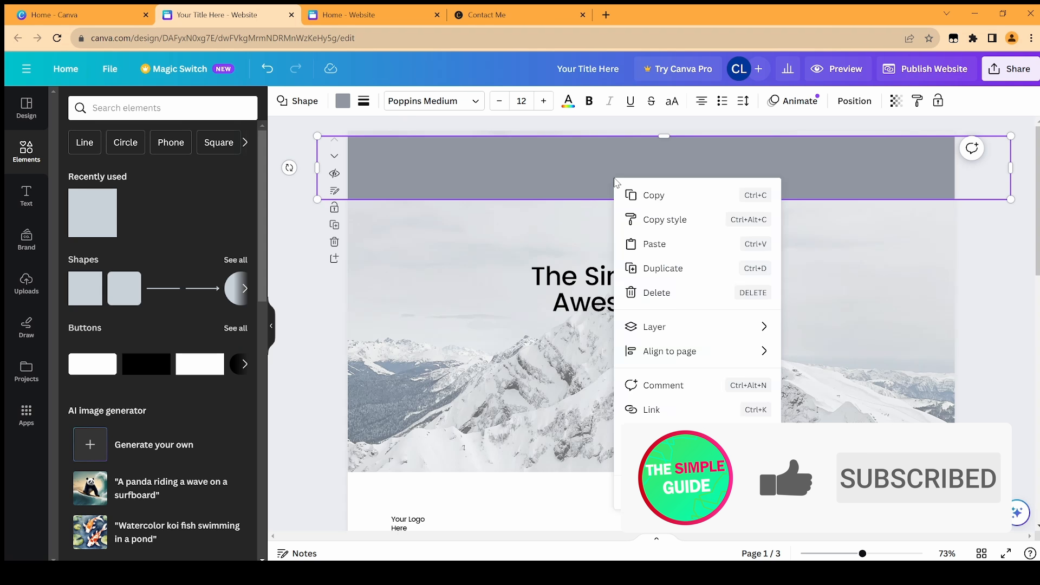
mouse_move(668, 360)
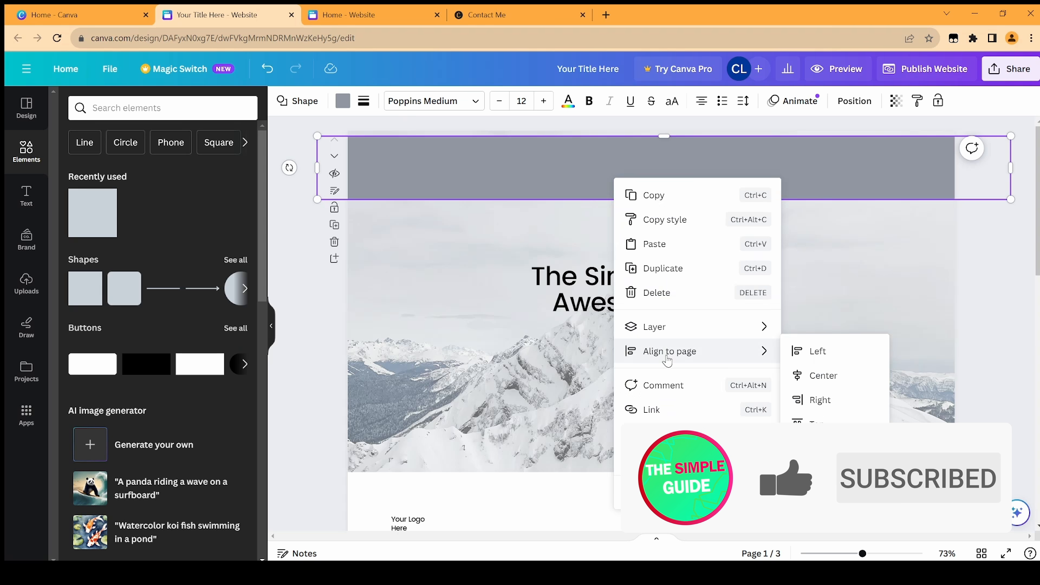
mouse_move(739, 325)
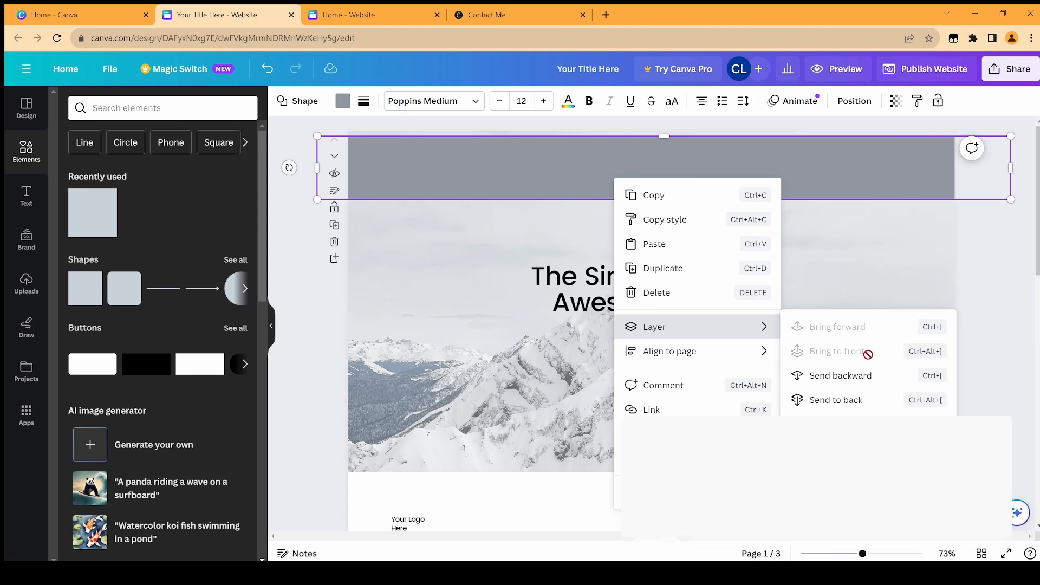
click(827, 379)
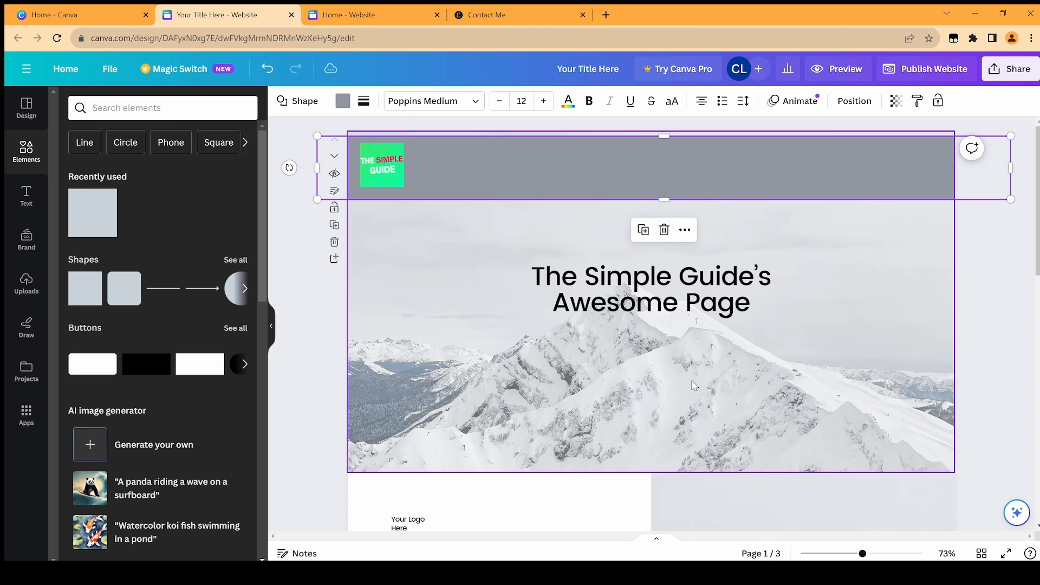
click(437, 247)
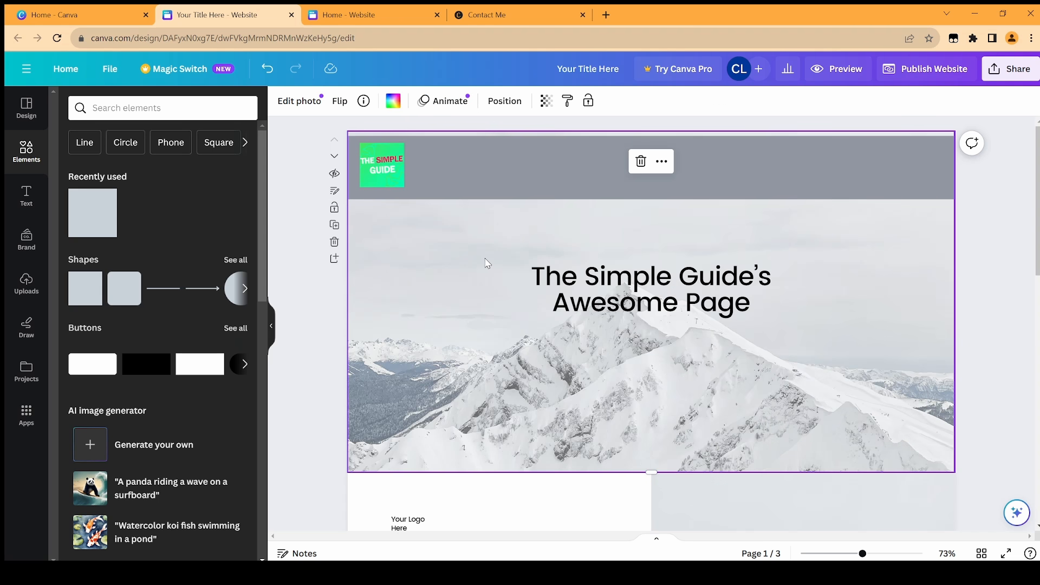
Recolour the header band with the second swatch of the mountain photo's colours, a light grey.
click(490, 168)
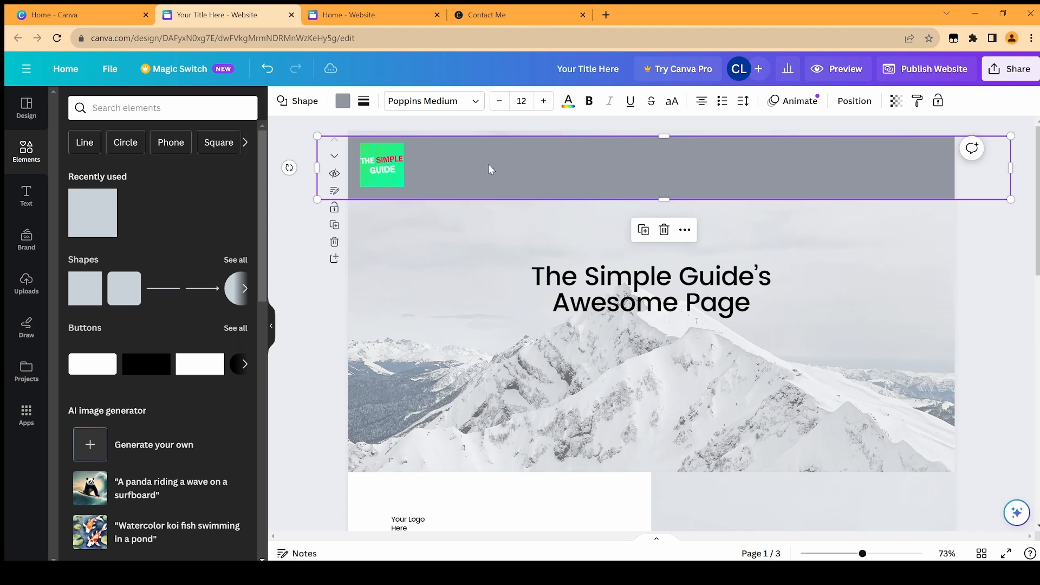
click(342, 101)
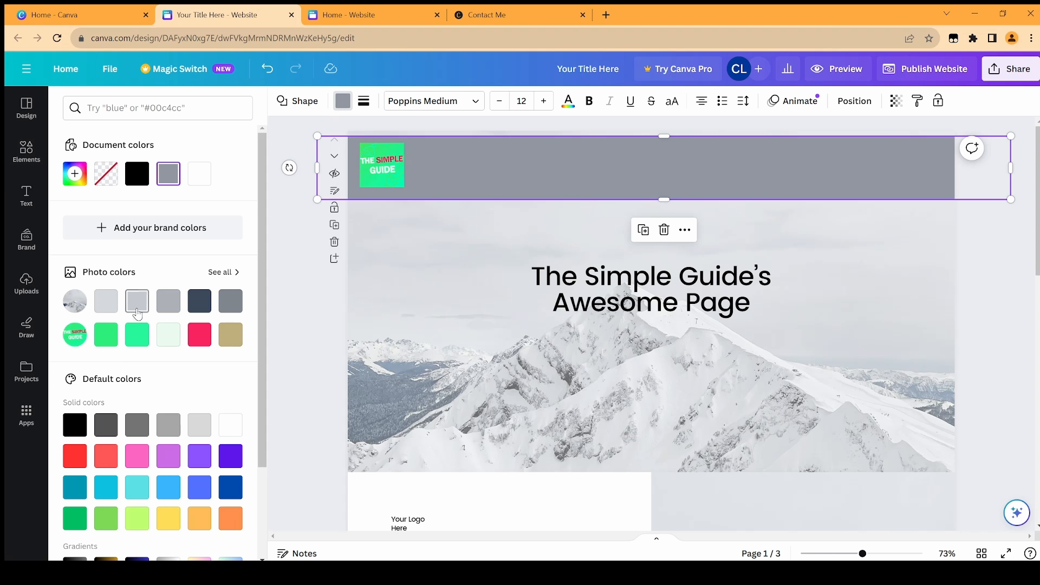
click(137, 304)
click(312, 287)
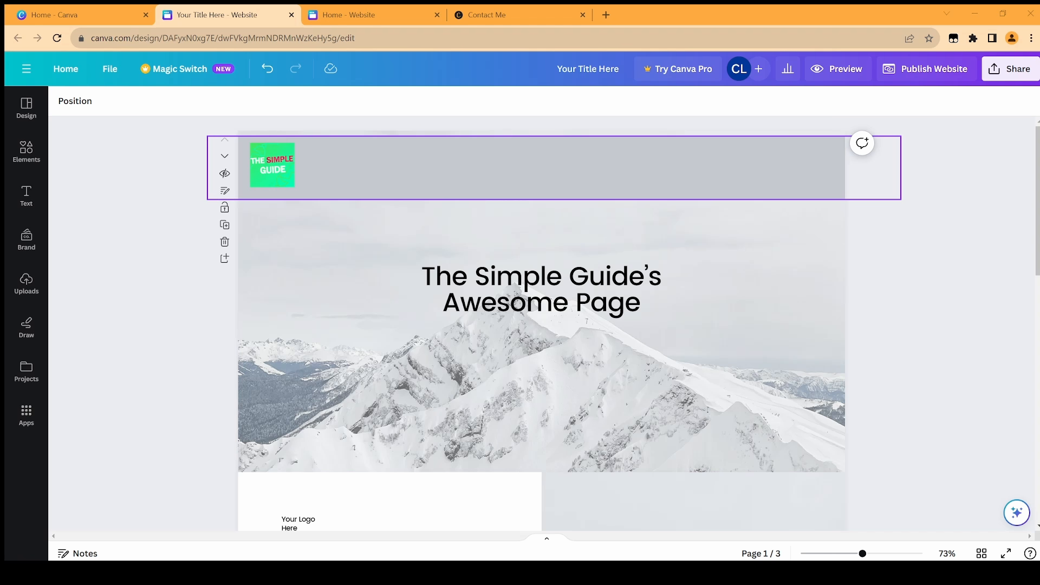
Add a subheading text in the middle of the header band and make it read "Blog".
click(26, 200)
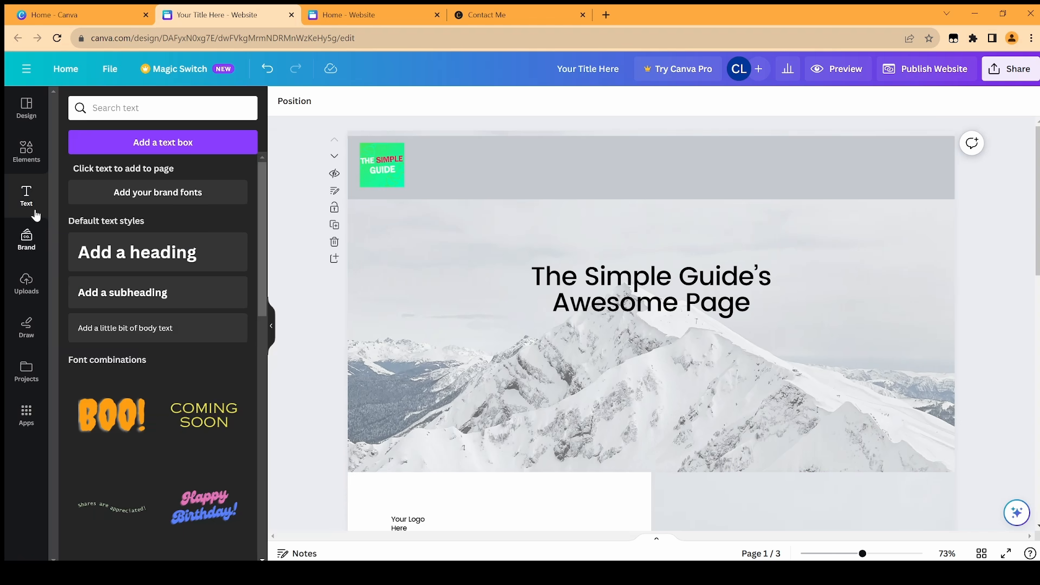
click(118, 298)
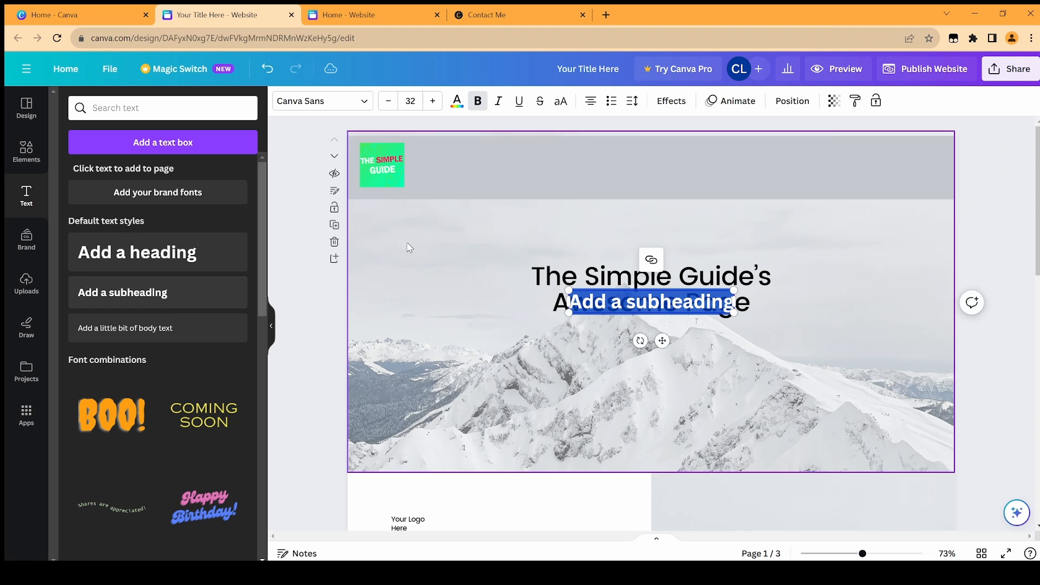
drag(662, 340, 592, 209)
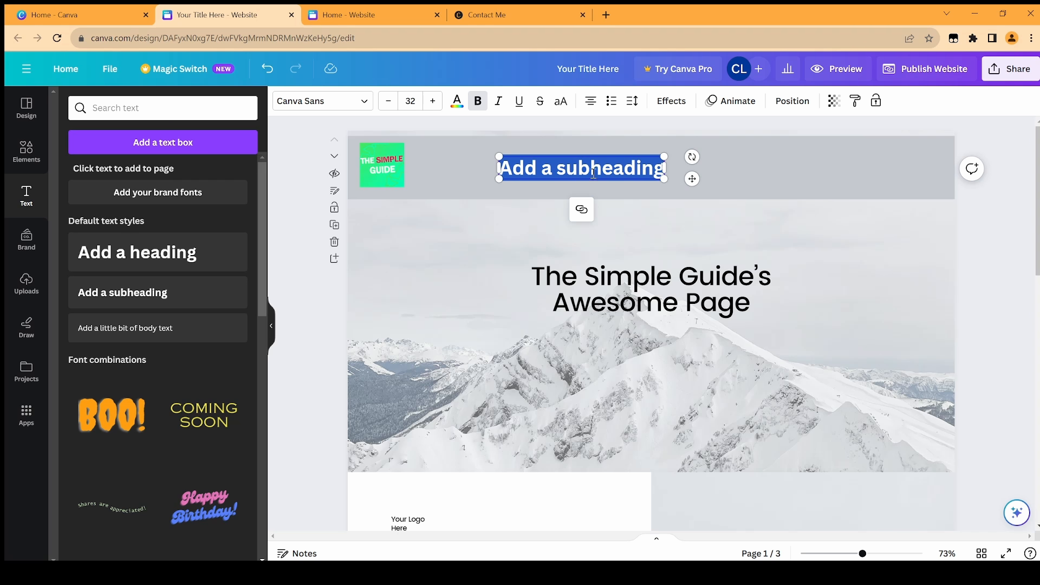
text(E)
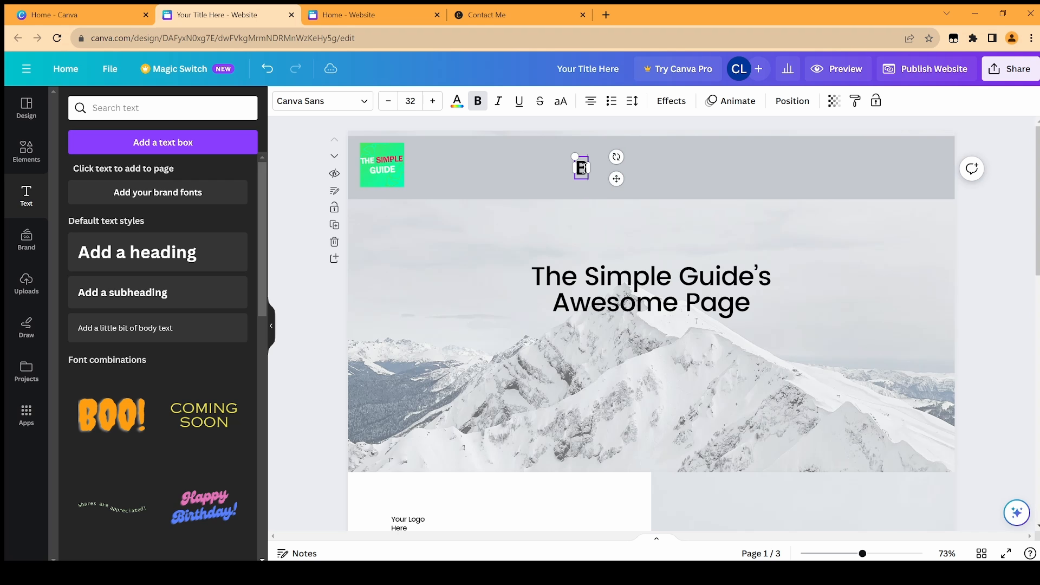
text(log)
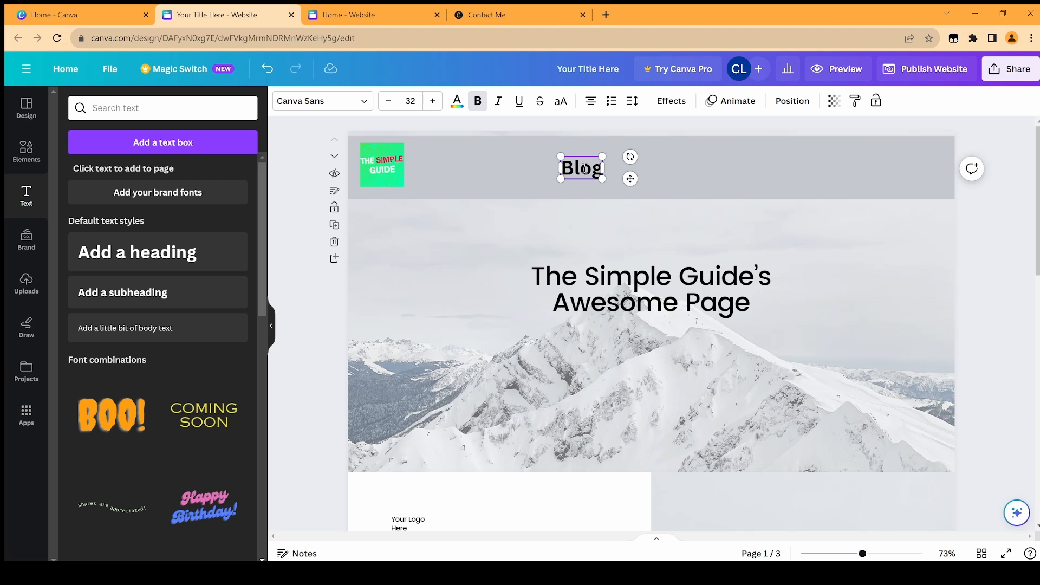
click(590, 232)
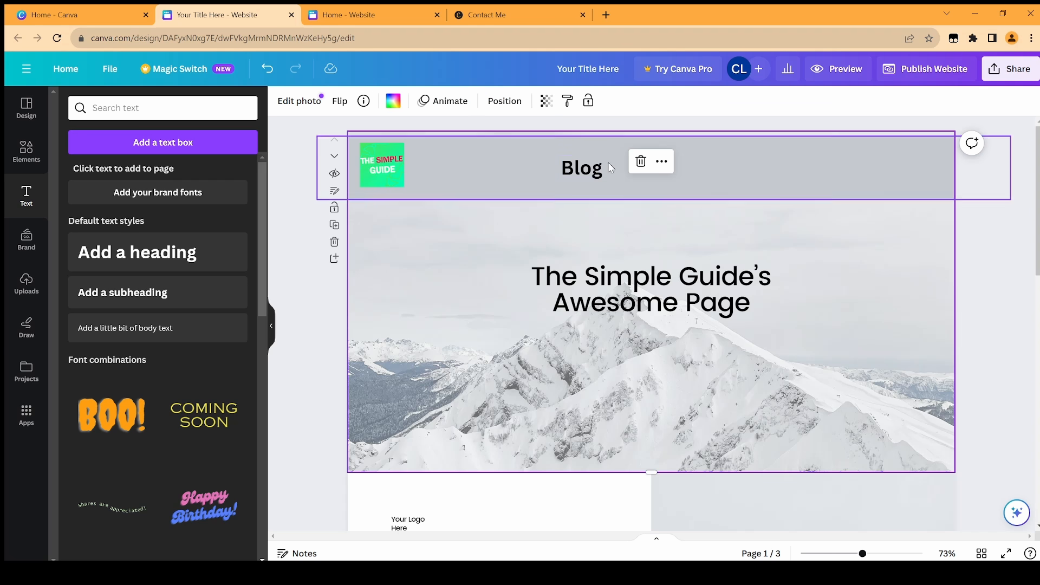
click(581, 167)
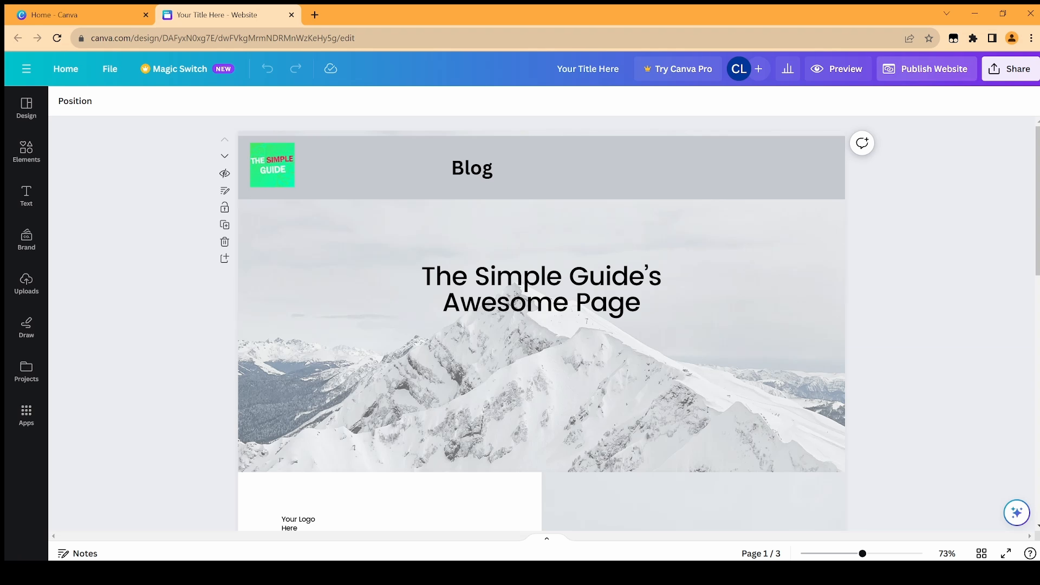
Start publishing the website to a free Canva domain, without navigation and with mobile resizing on, and continue to the review settings.
click(926, 69)
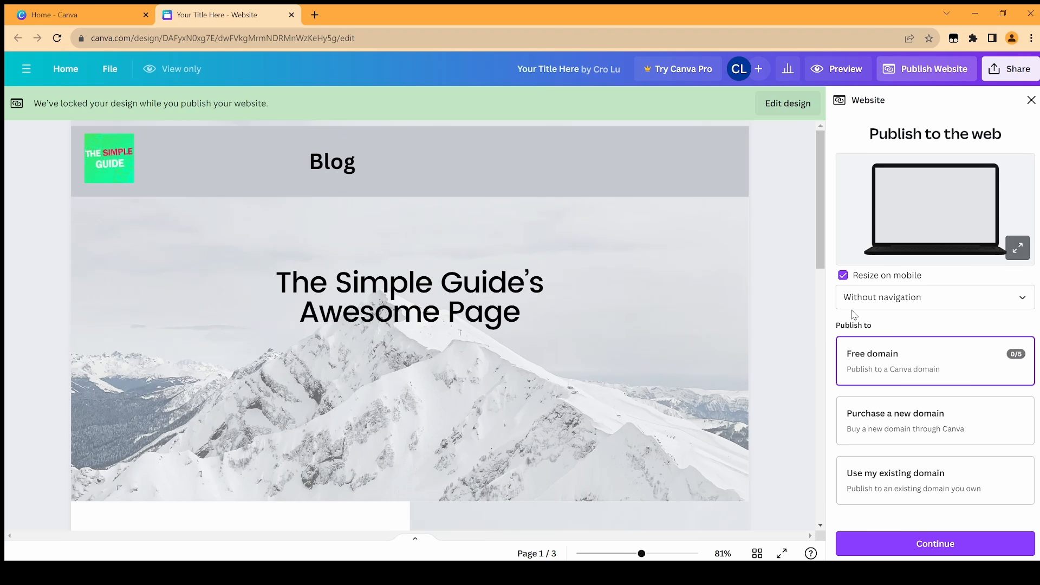
click(874, 297)
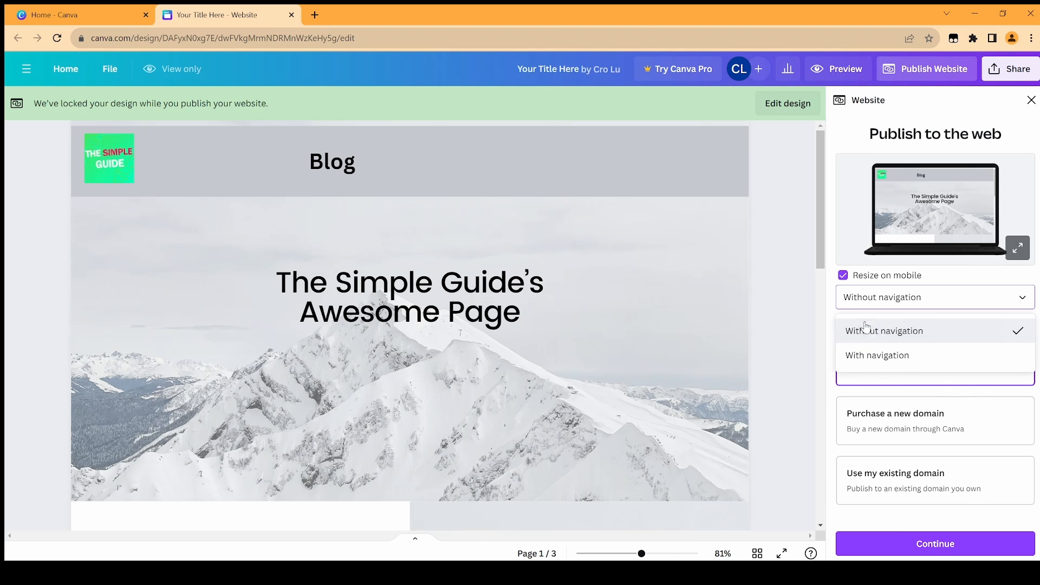
click(881, 331)
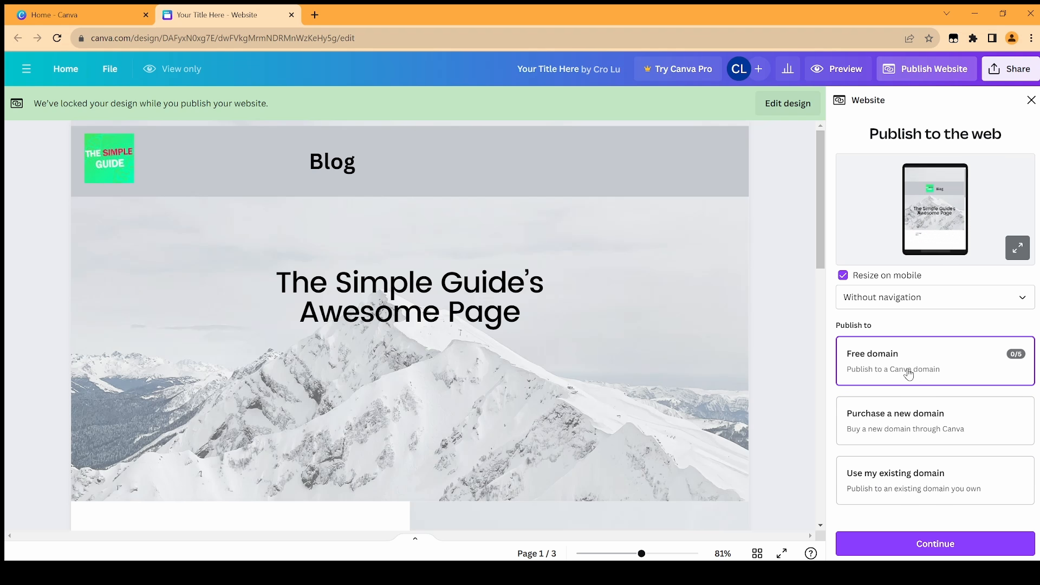
click(926, 548)
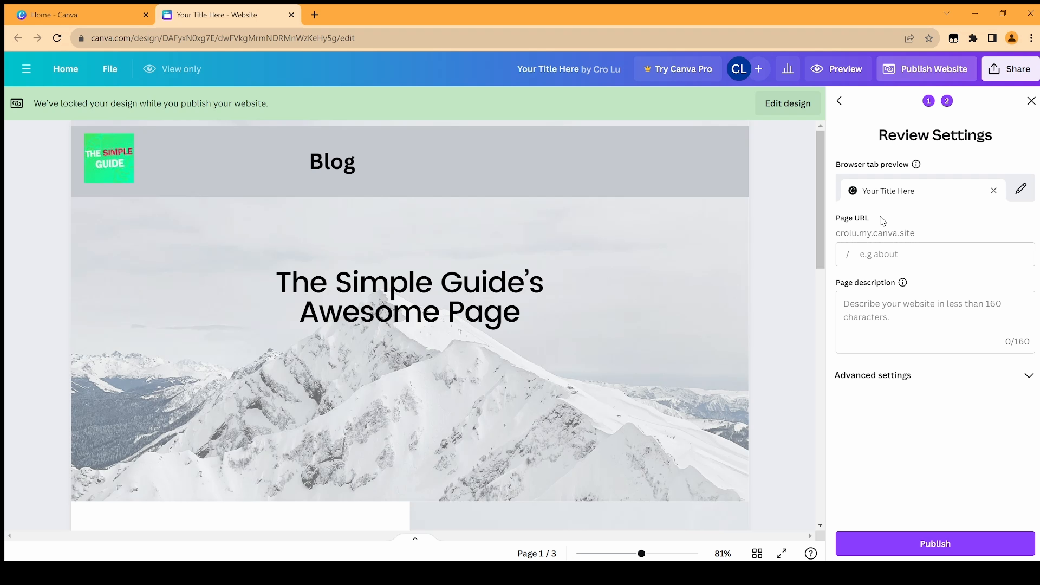
Leave the page URL ending blank, look over the advanced settings and publish the website.
click(870, 257)
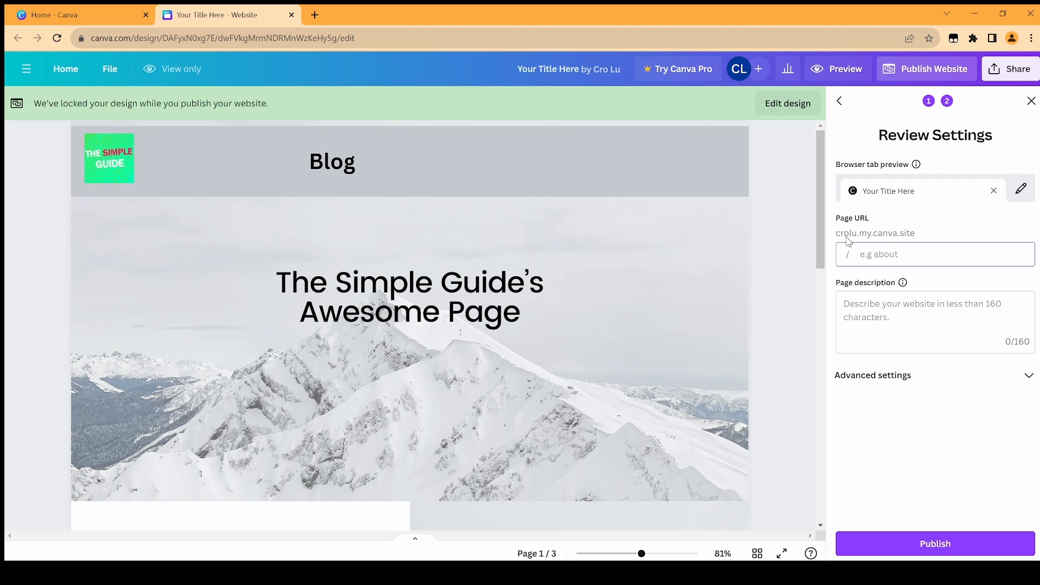
click(870, 379)
scroll(869, 352, down, 2)
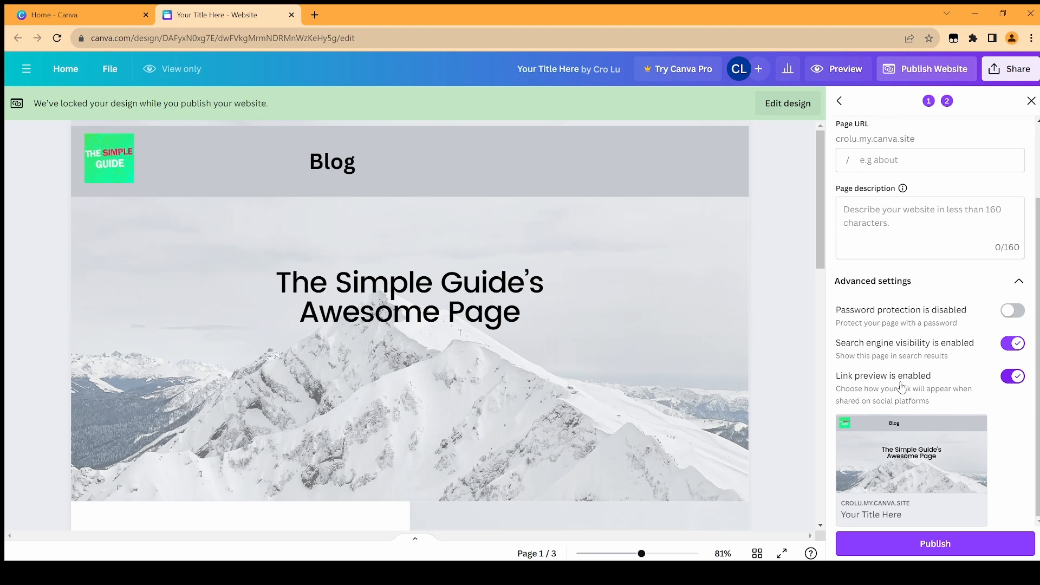
click(930, 545)
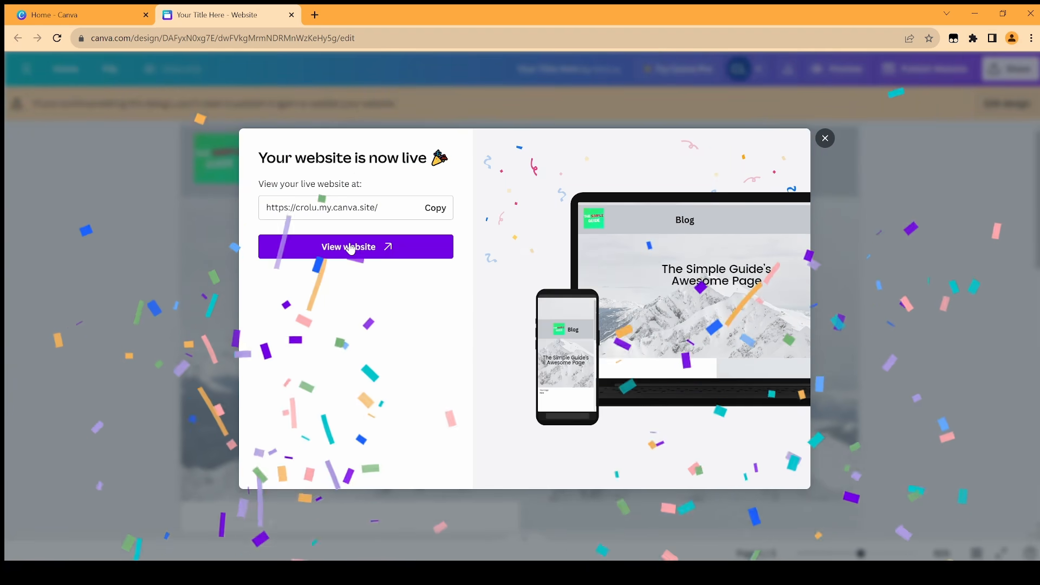
View the live website, check whether its header's Blog text acts as a link, and return to the design, dismissing the publish dialog.
click(353, 247)
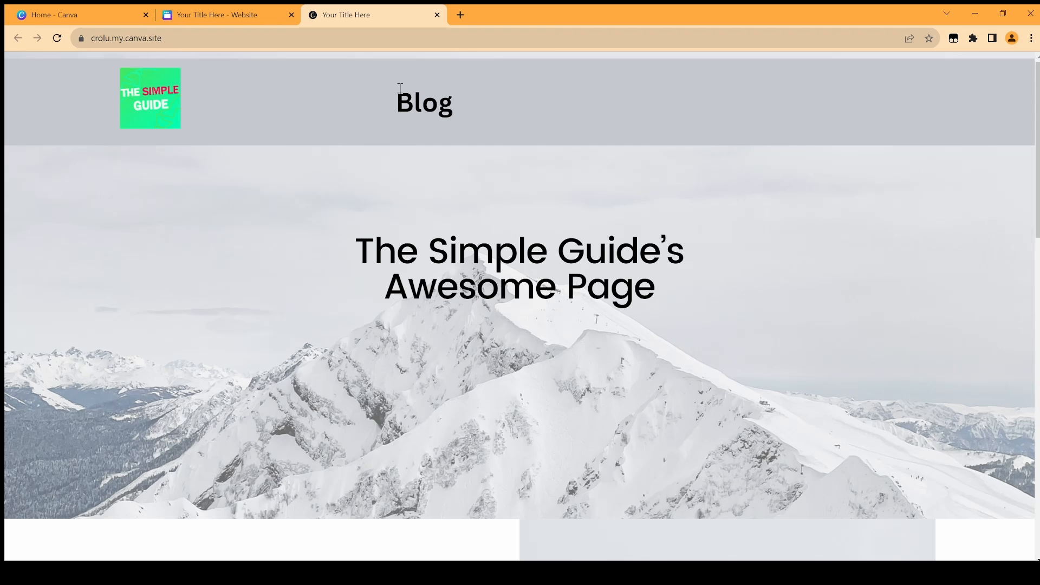
drag(400, 88, 415, 103)
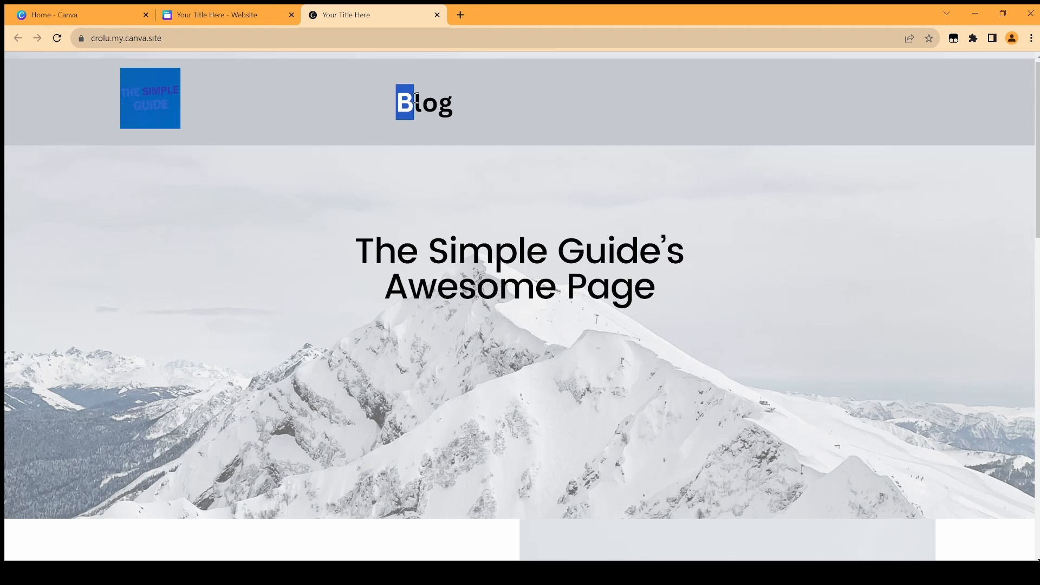
click(460, 107)
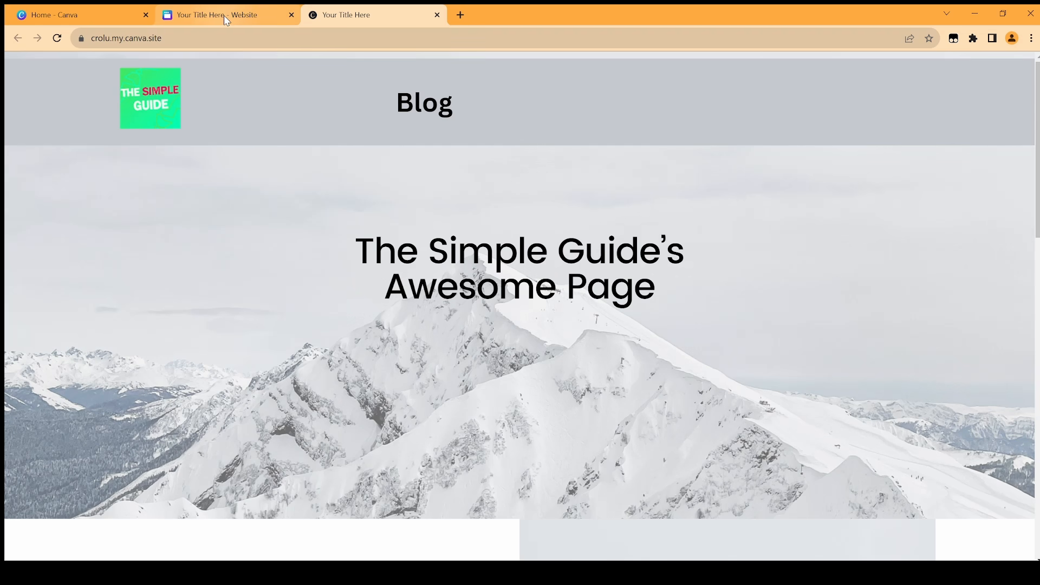
click(246, 17)
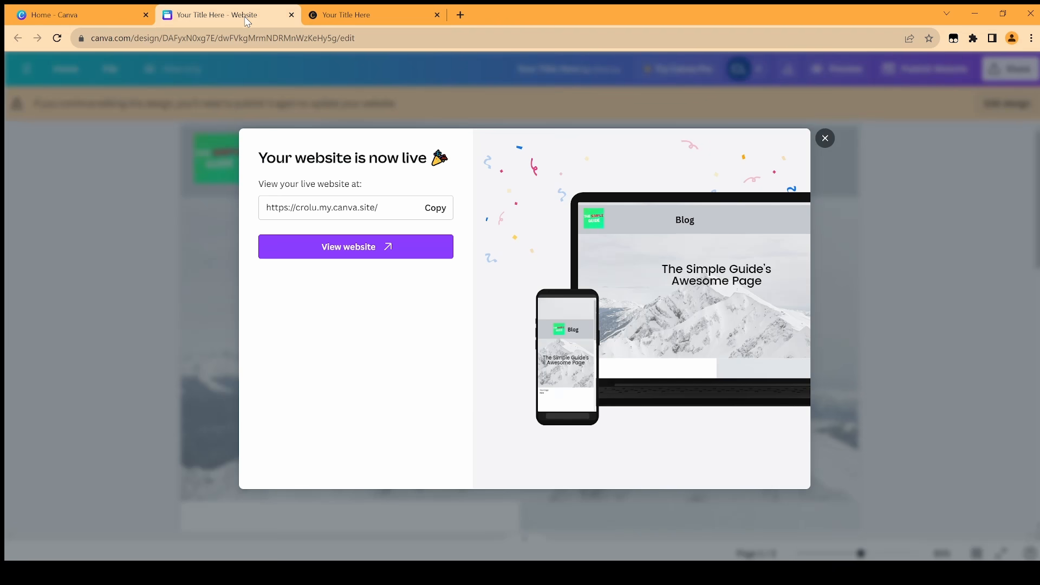
click(199, 174)
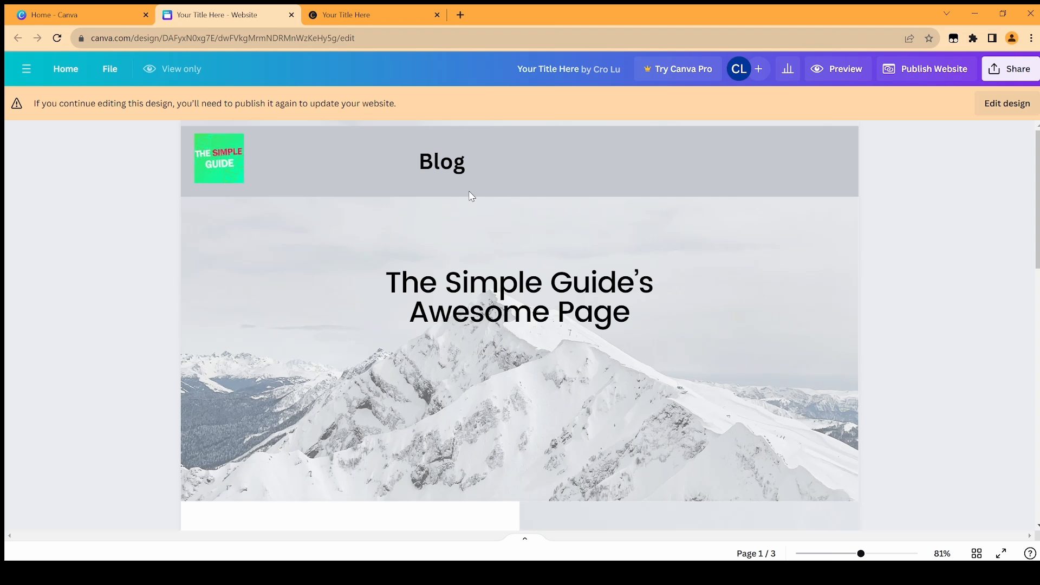
Create a new blank website design from the Canva home page.
click(87, 14)
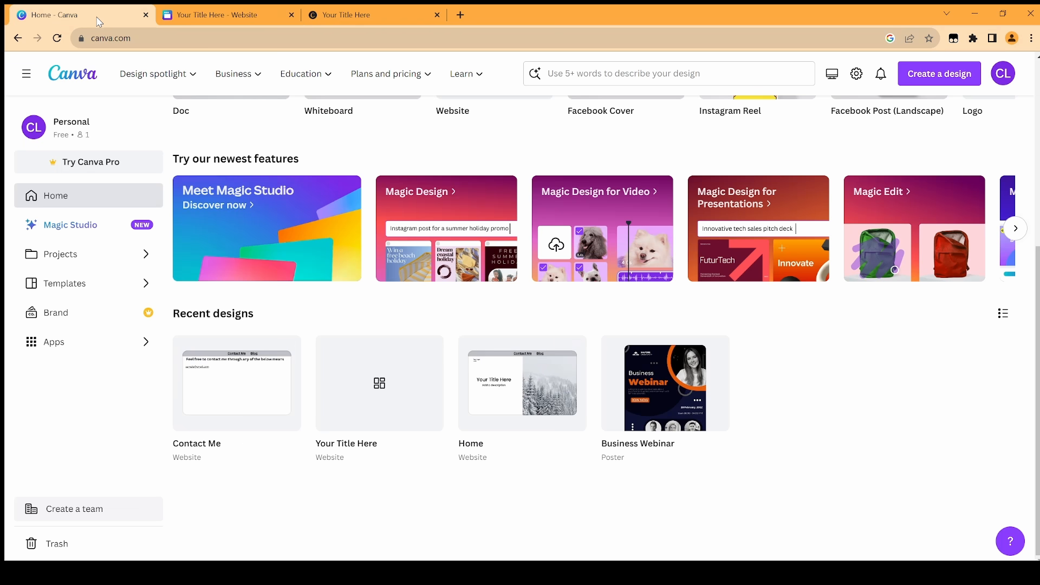
click(927, 85)
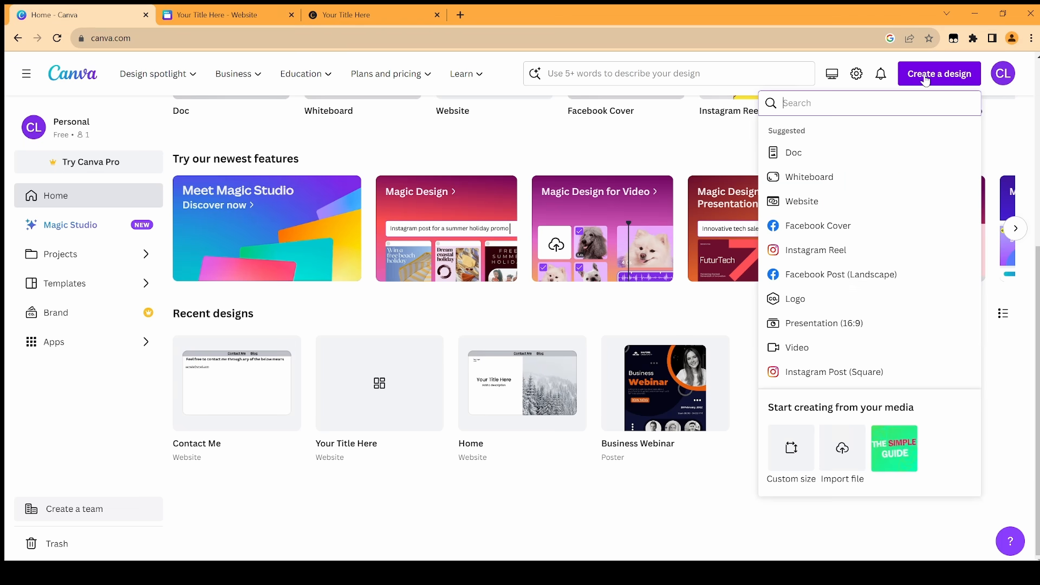
click(806, 203)
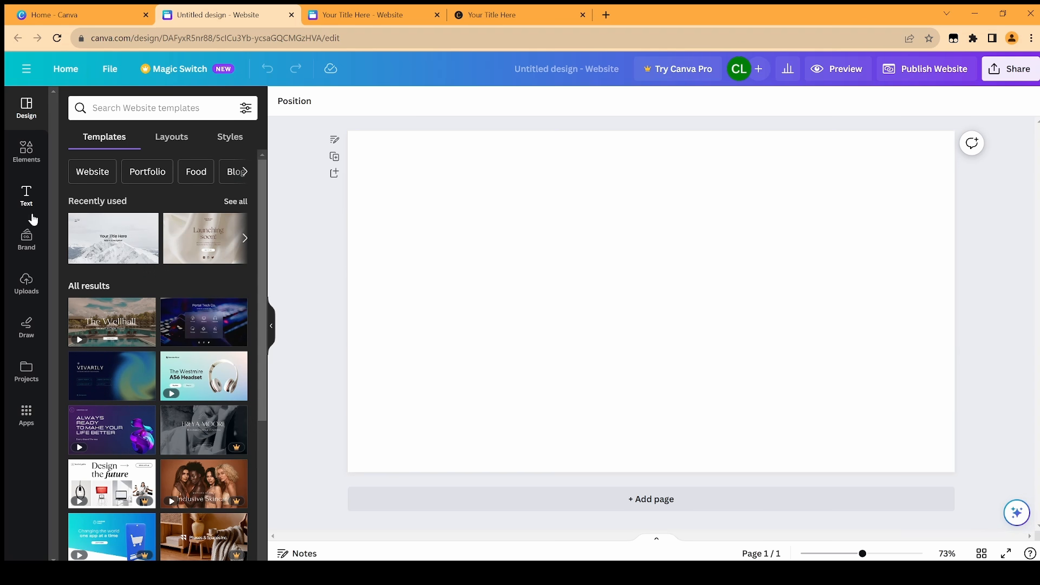
Add a heading to the middle of the blank page and make it read "Blog".
click(26, 196)
click(132, 265)
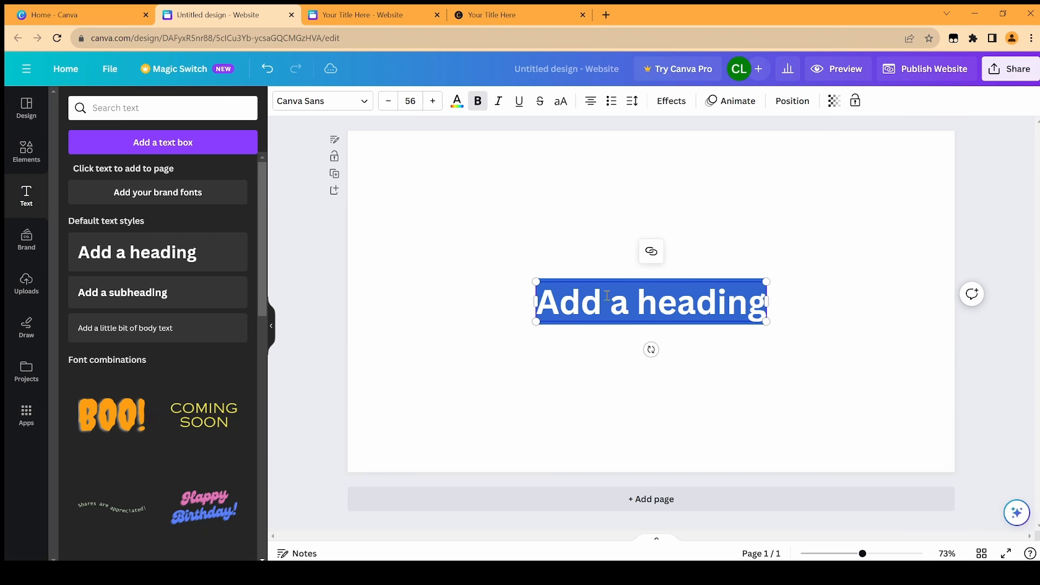
text(Blog)
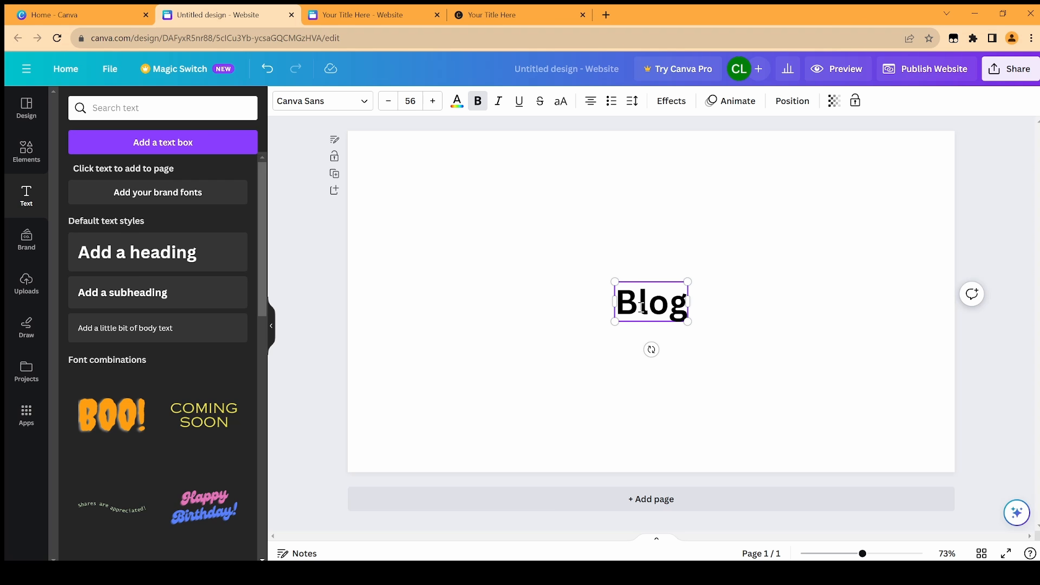
click(778, 267)
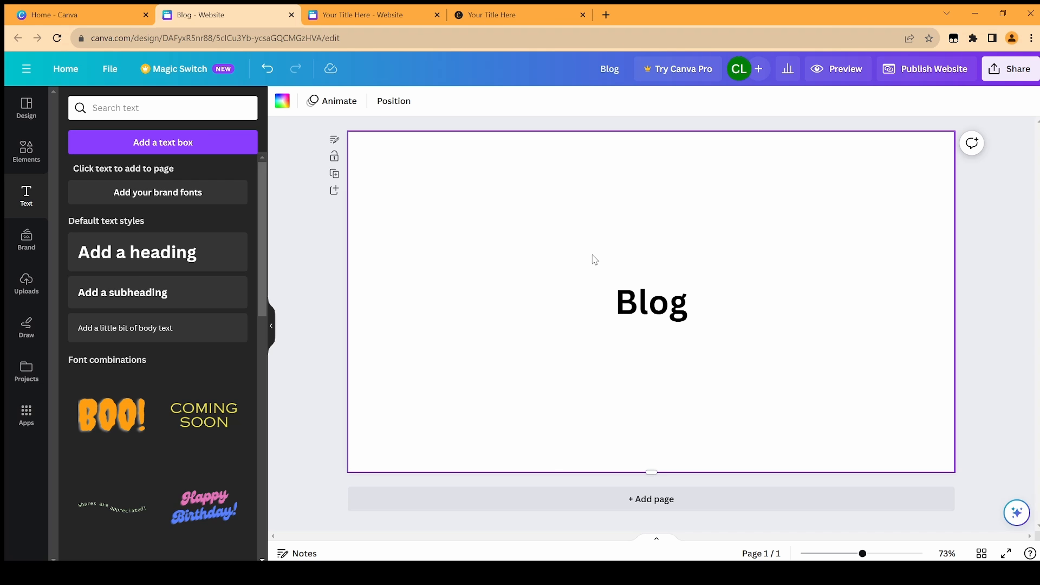
Start publishing the Blog design to a free Canva domain without navigation and continue to its review settings.
click(919, 72)
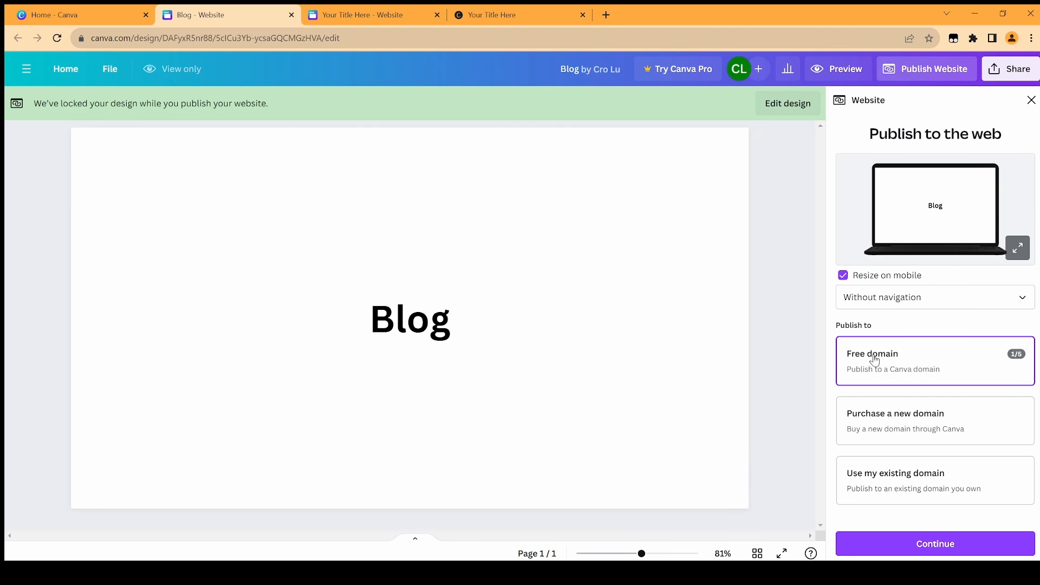
click(860, 297)
click(870, 327)
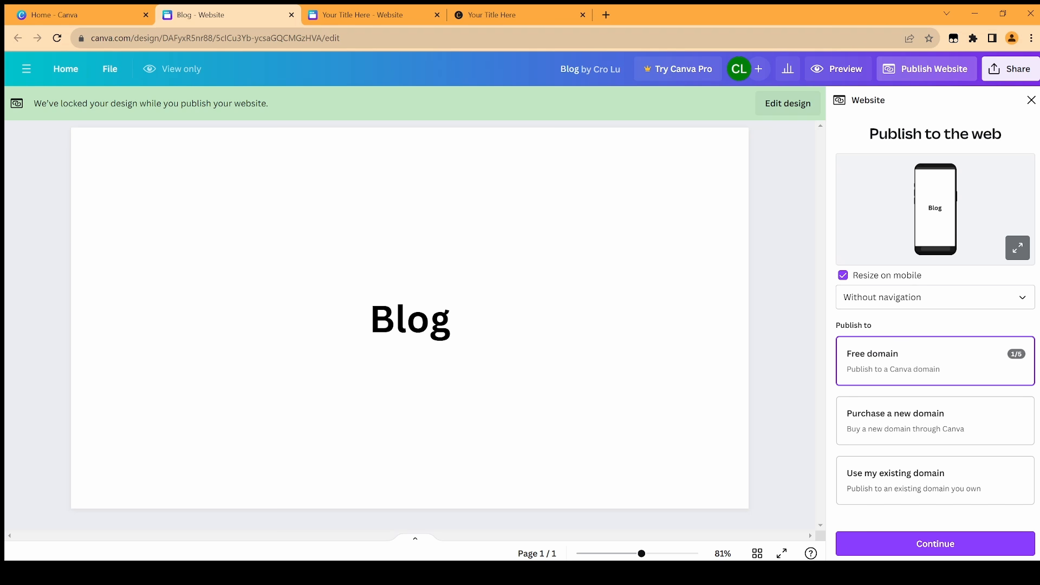
click(923, 546)
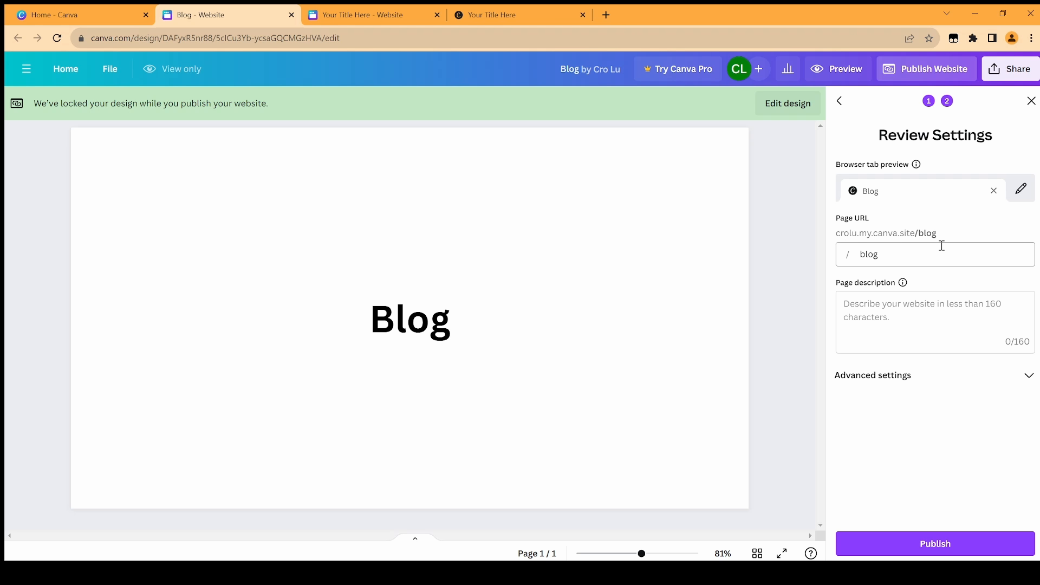
Publish the Blog site with the page URL ending "blog" and default advanced settings, and copy its live address.
click(888, 256)
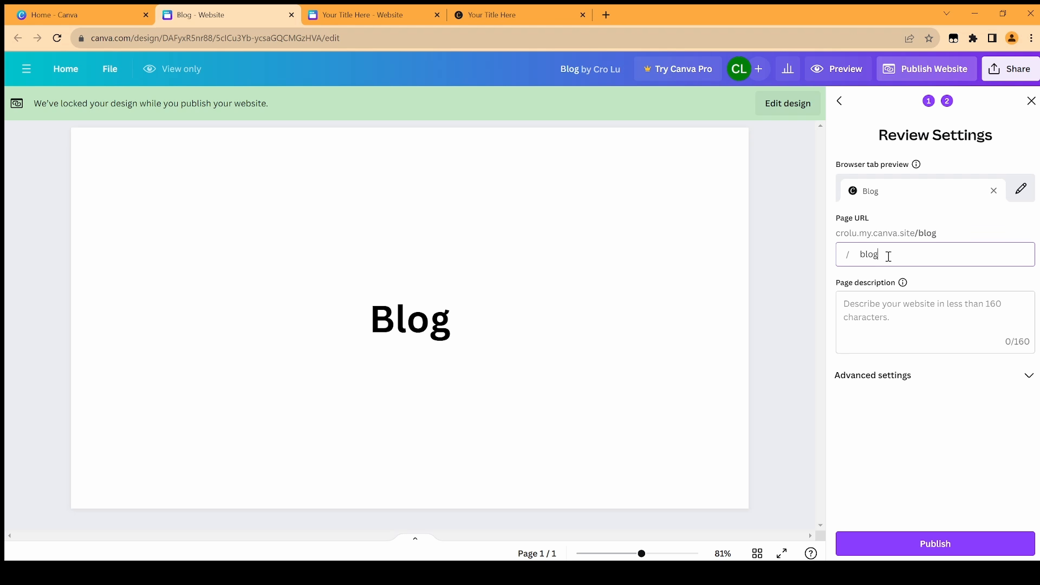
click(874, 379)
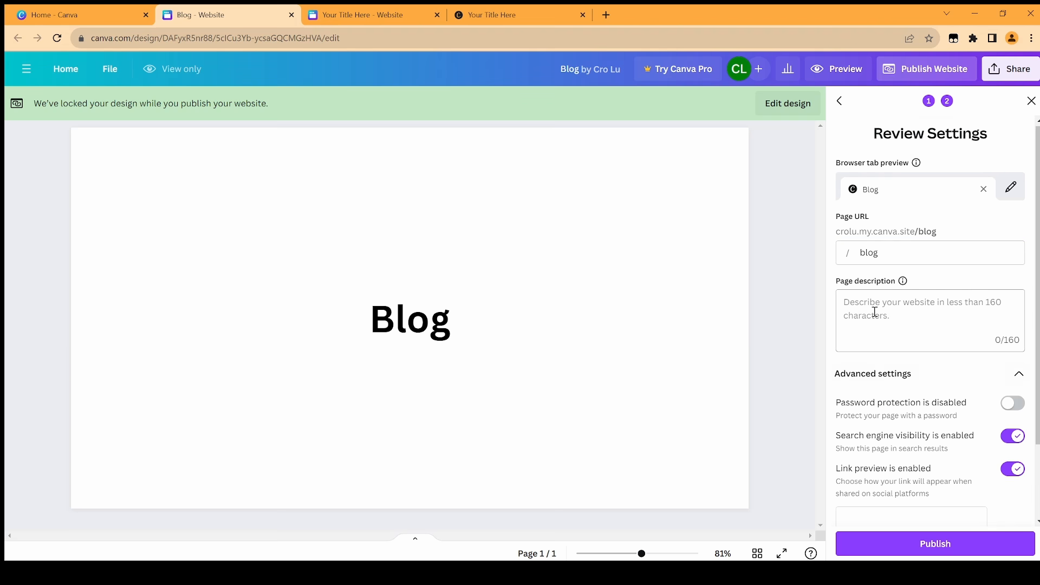
scroll(876, 307, down, 2)
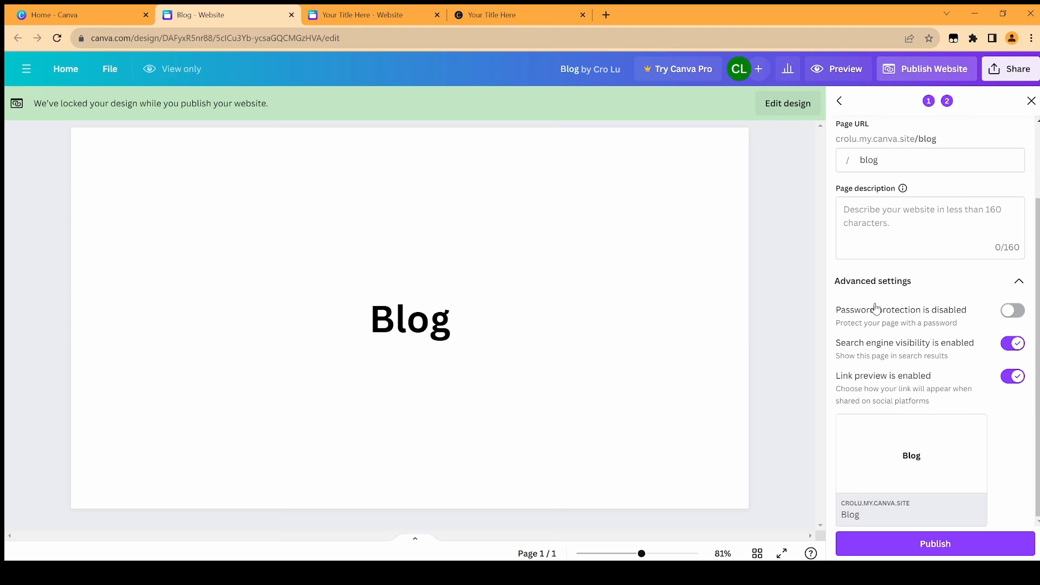
click(933, 551)
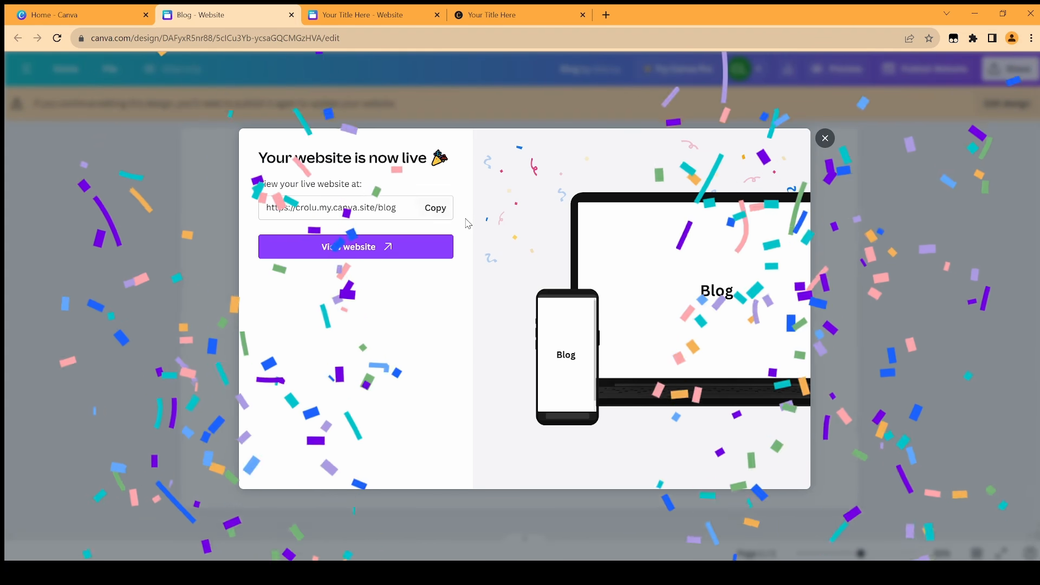
click(434, 212)
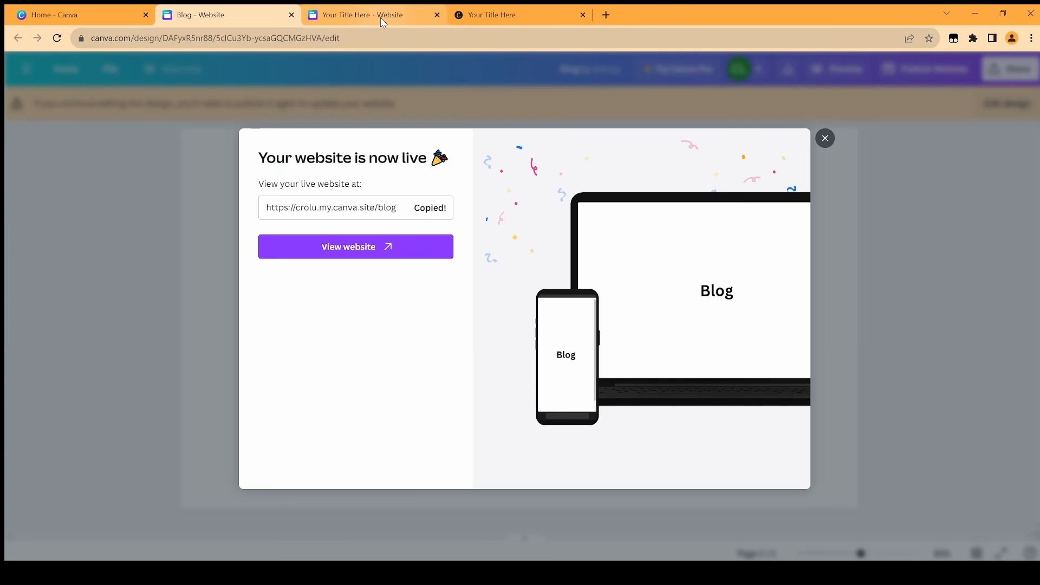
Reopen the main website design for editing and link the header's Blog text to the copied blog page address.
click(365, 19)
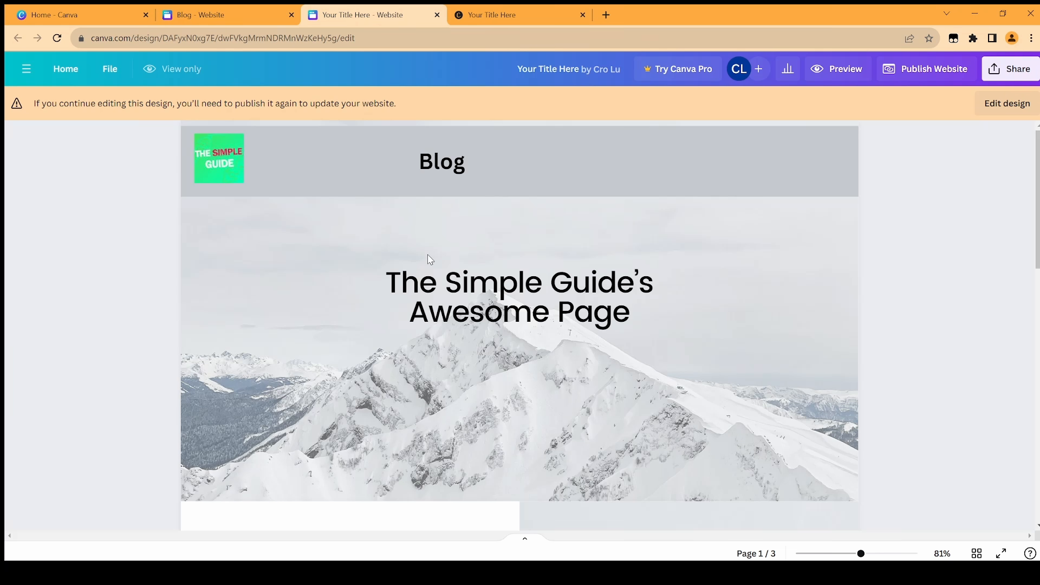
click(1002, 104)
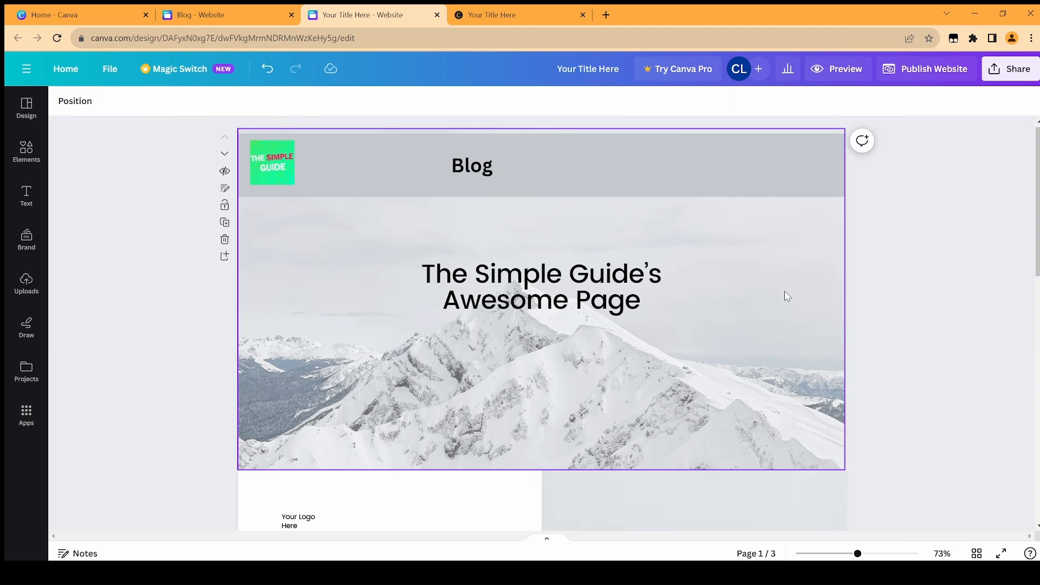
click(479, 174)
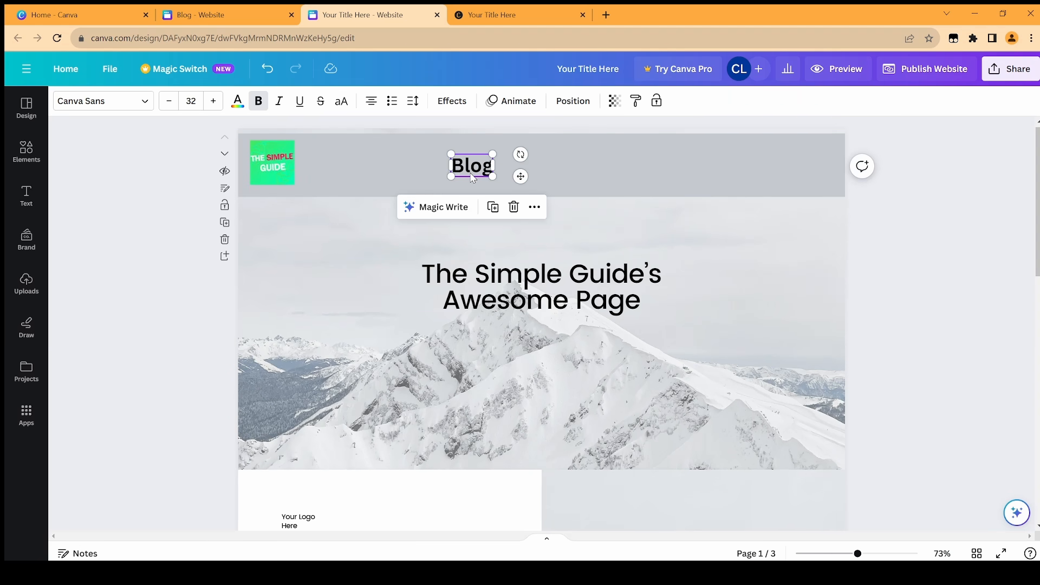
click(535, 209)
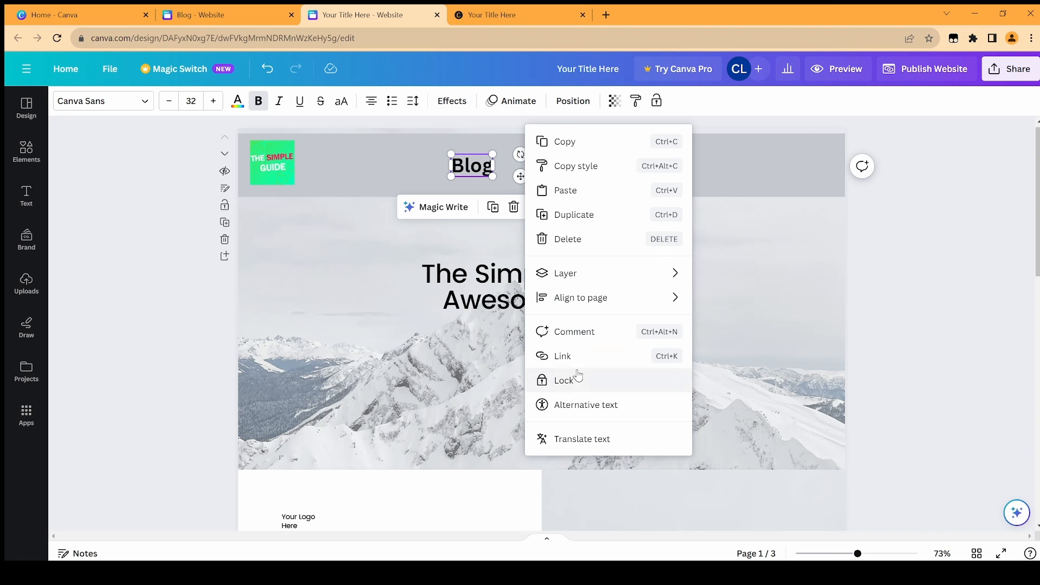
click(561, 362)
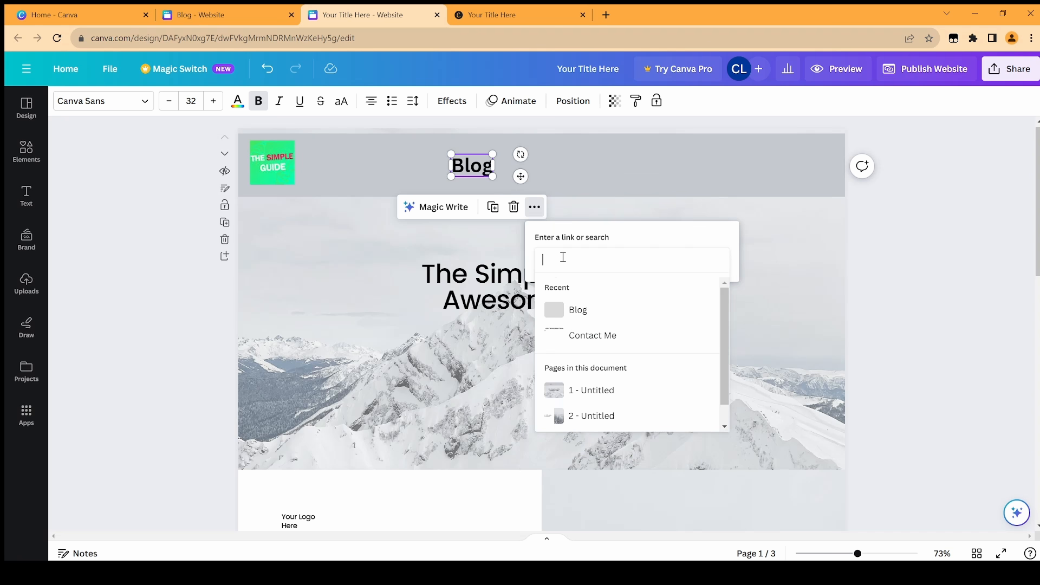
key(ctrl+v)
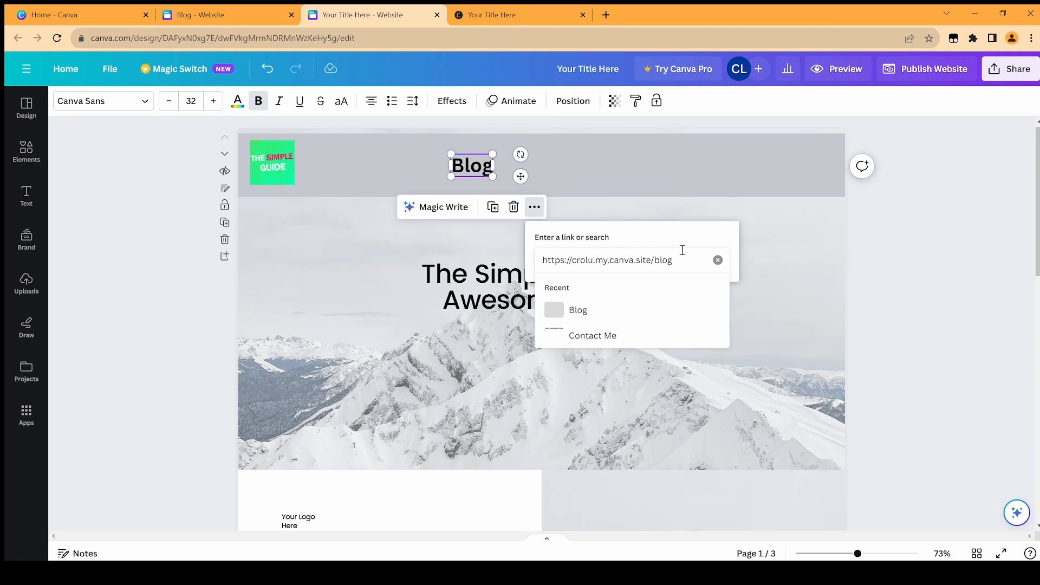
key(Return)
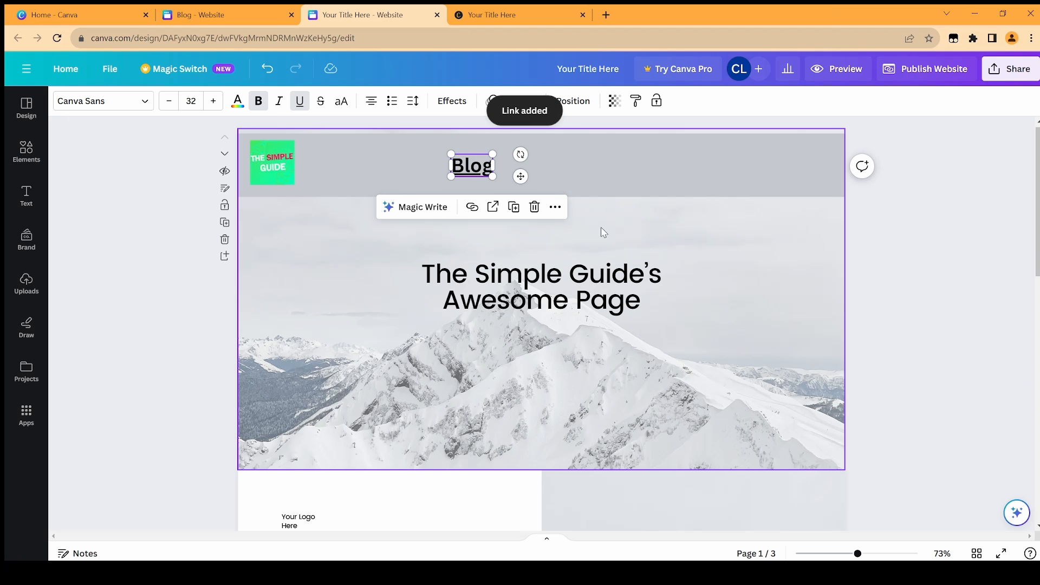
click(644, 162)
Duplicate the header's Blog text, place the copy just to its right, and change its wording to "Contact Me".
click(471, 172)
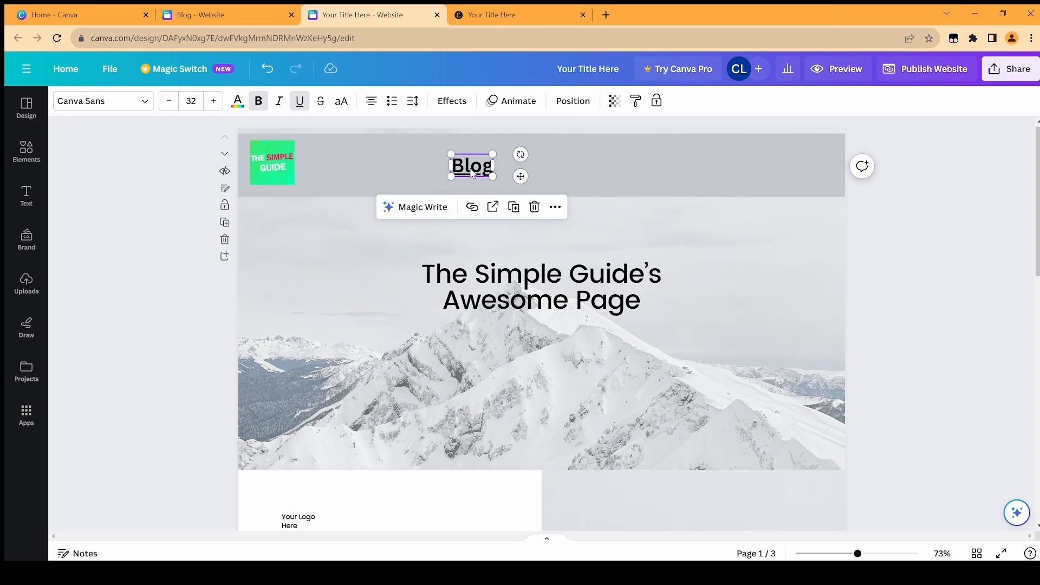
click(555, 208)
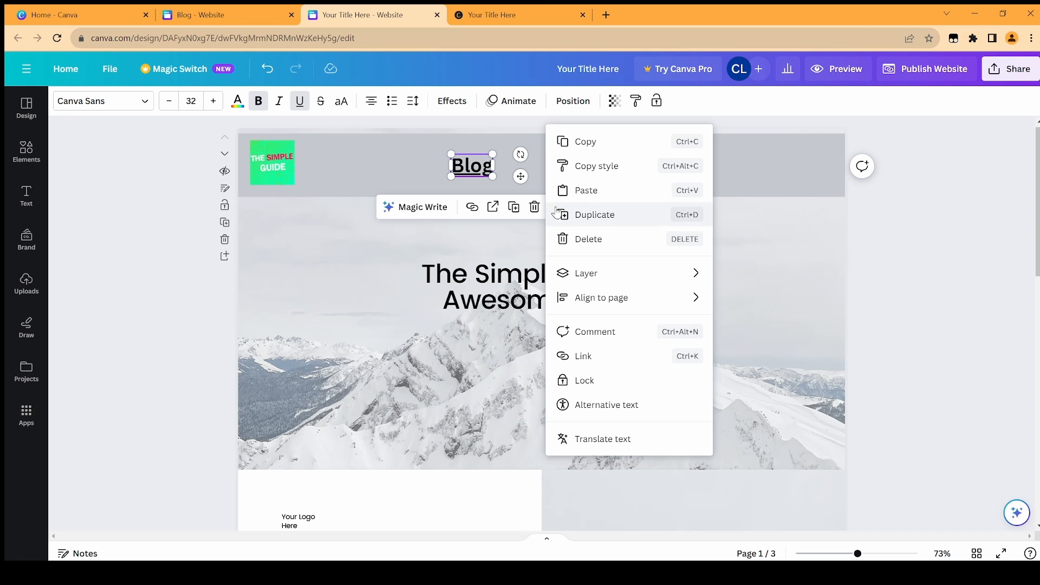
click(573, 215)
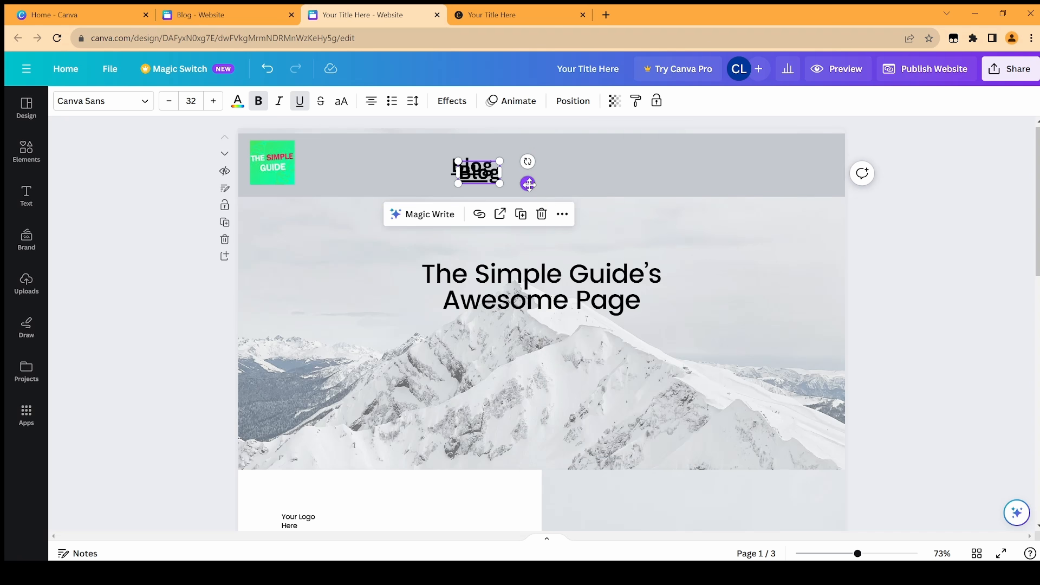
drag(525, 181, 587, 178)
double_click(540, 181)
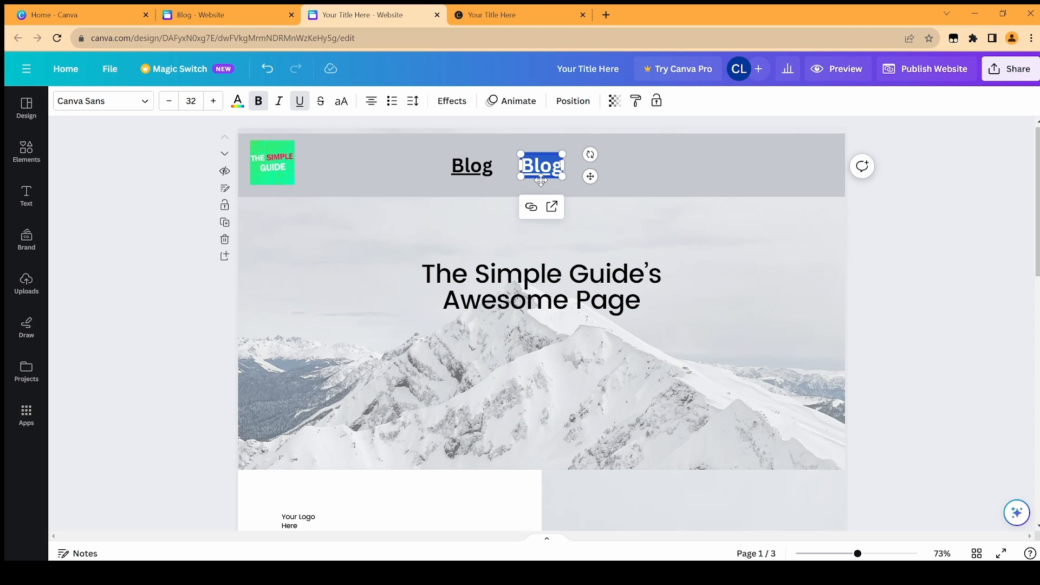
text(Contact ME)
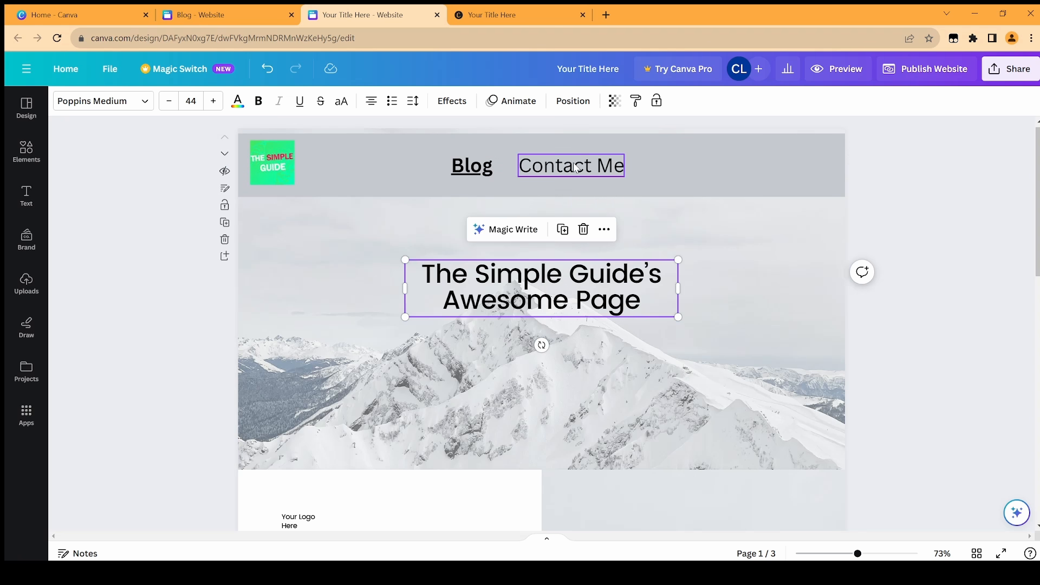
Copy the bold, underlined style of the header's Blog text onto the Contact Me text.
click(570, 165)
click(473, 168)
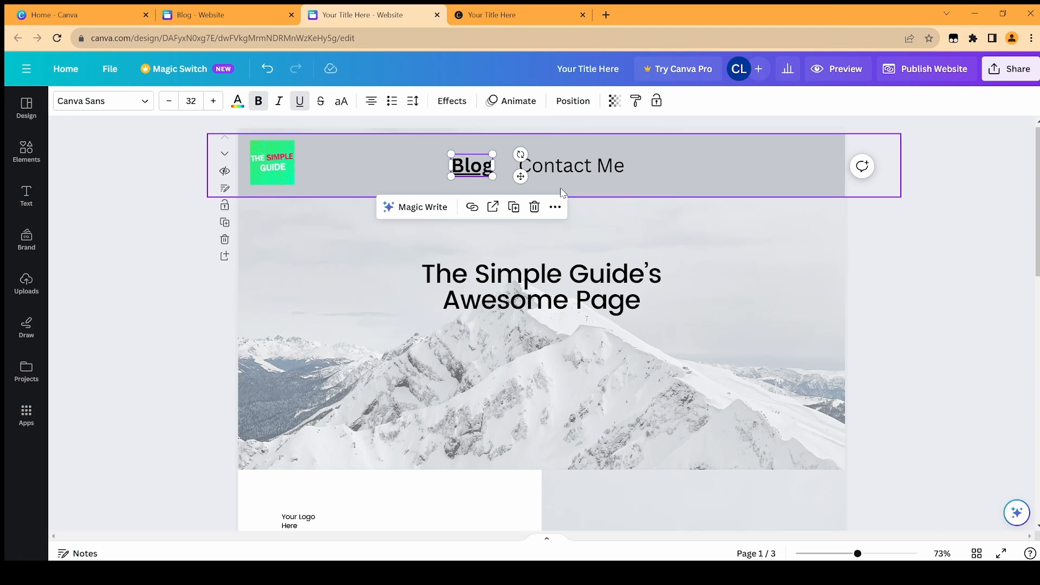
click(632, 106)
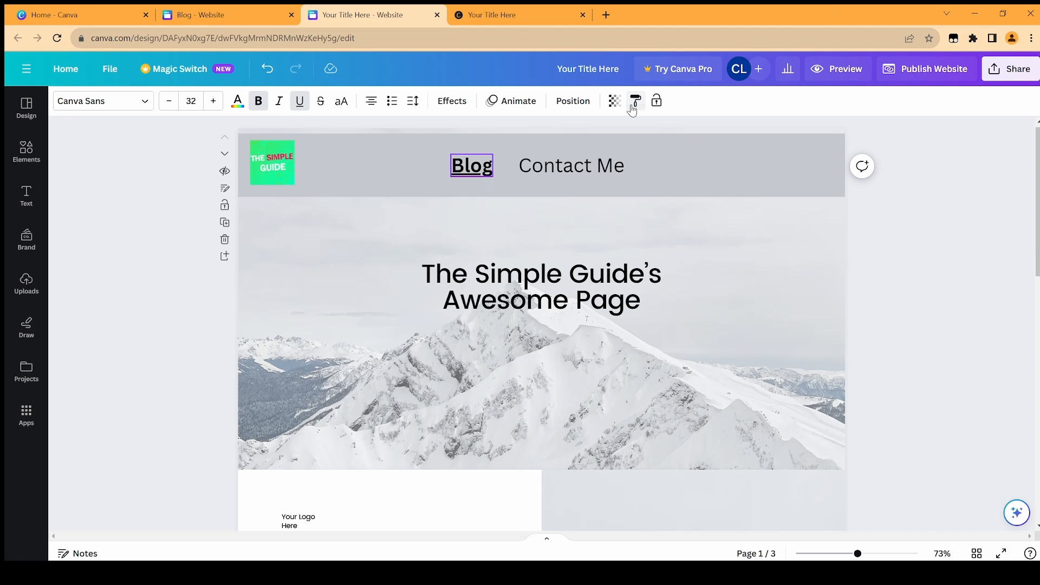
click(573, 168)
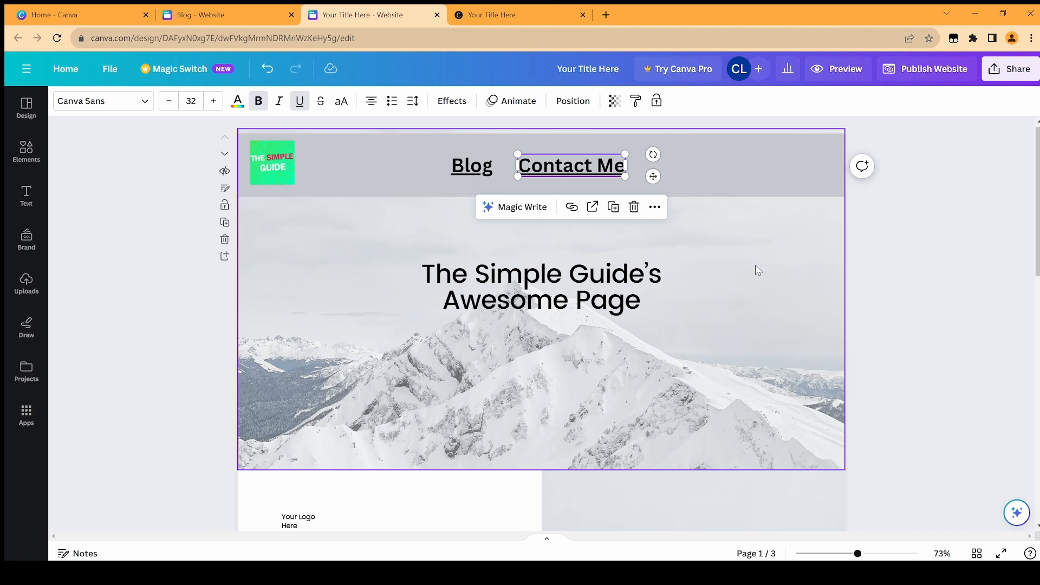
click(756, 278)
Check the link address set on the header's Contact Me text.
click(601, 165)
click(655, 207)
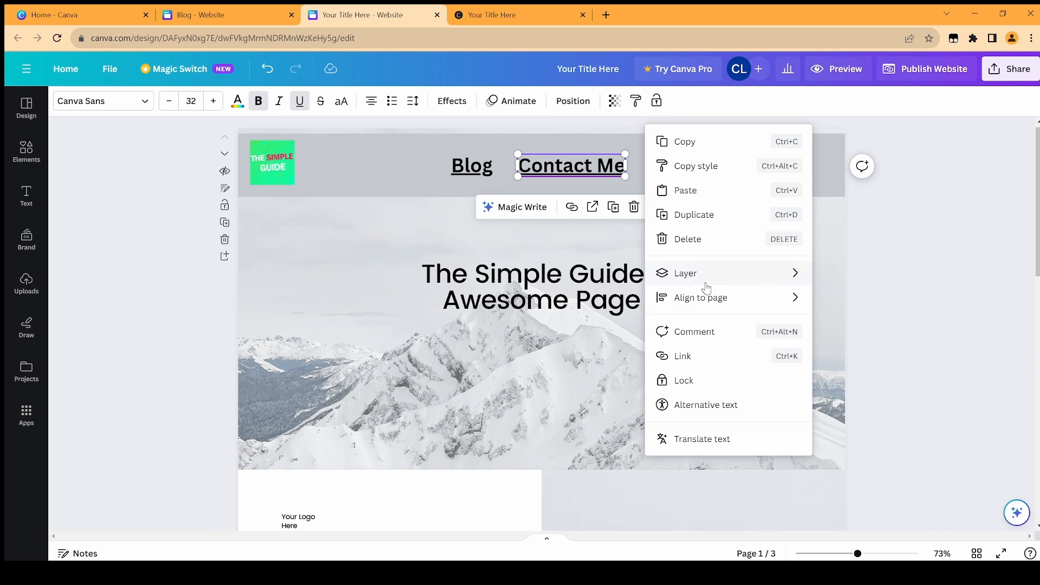
click(685, 355)
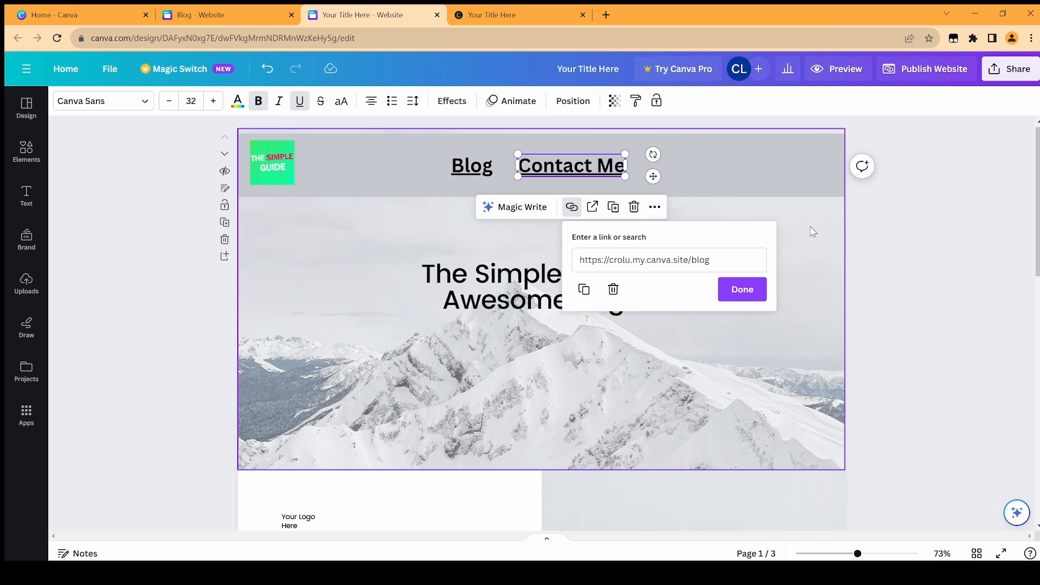
click(628, 233)
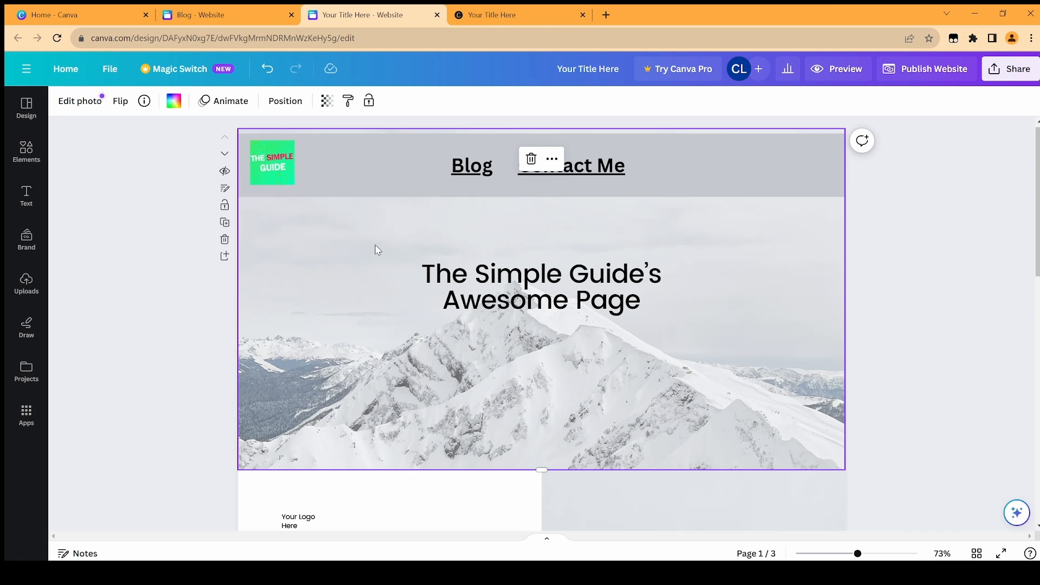
scroll(645, 243, up, 1)
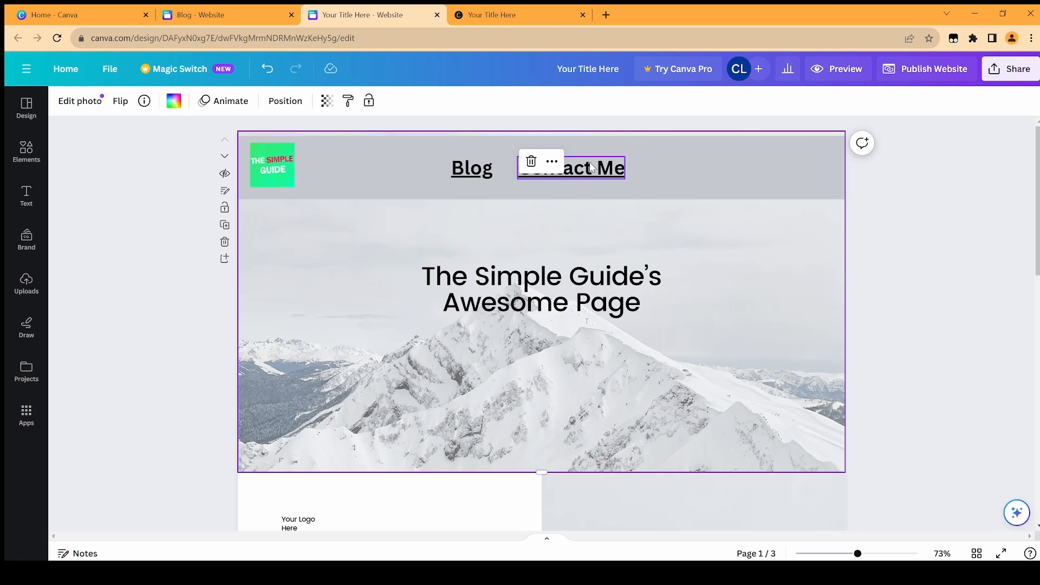
Select the header bar together with its logo, Blog text and Contact Me text, and copy them.
click(325, 180)
click(281, 171)
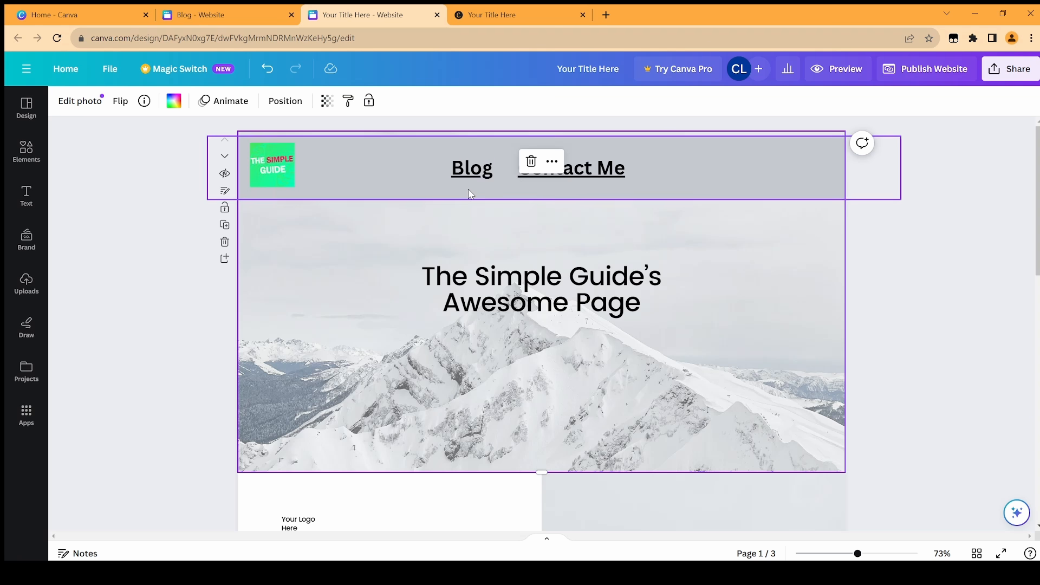
click(361, 187)
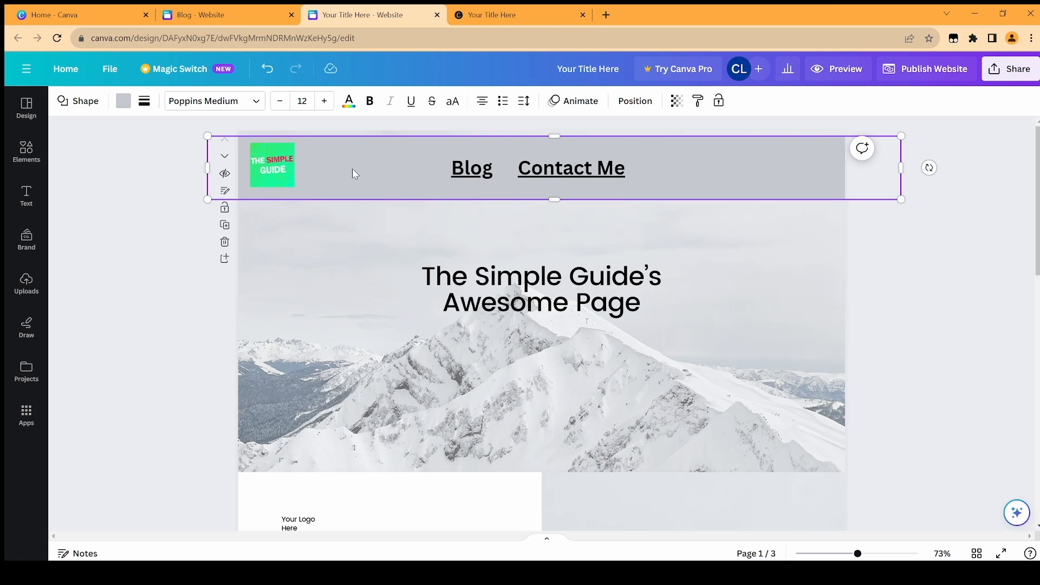
click(472, 168)
shift+click(594, 172)
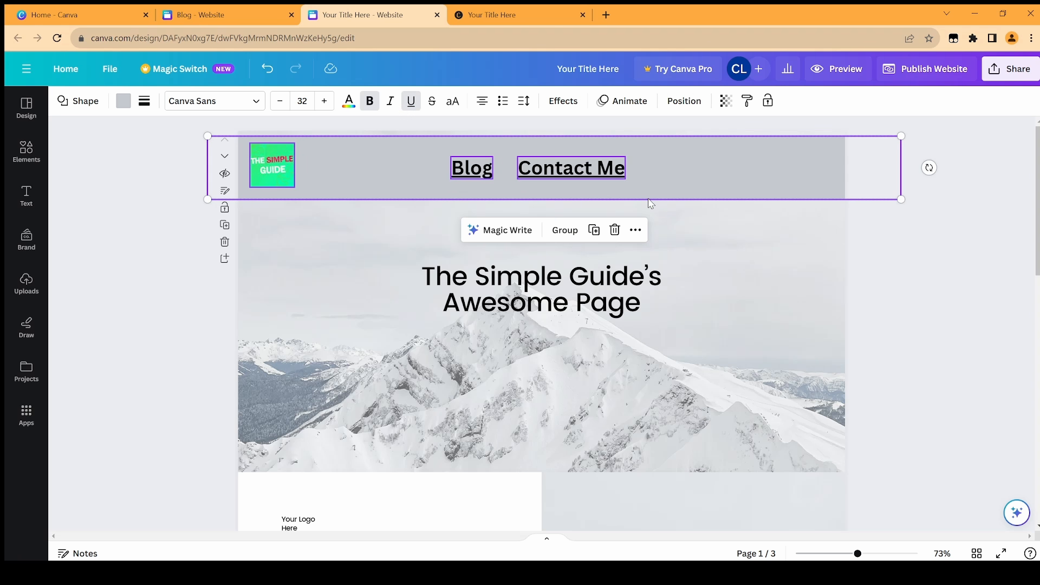
right_click(660, 178)
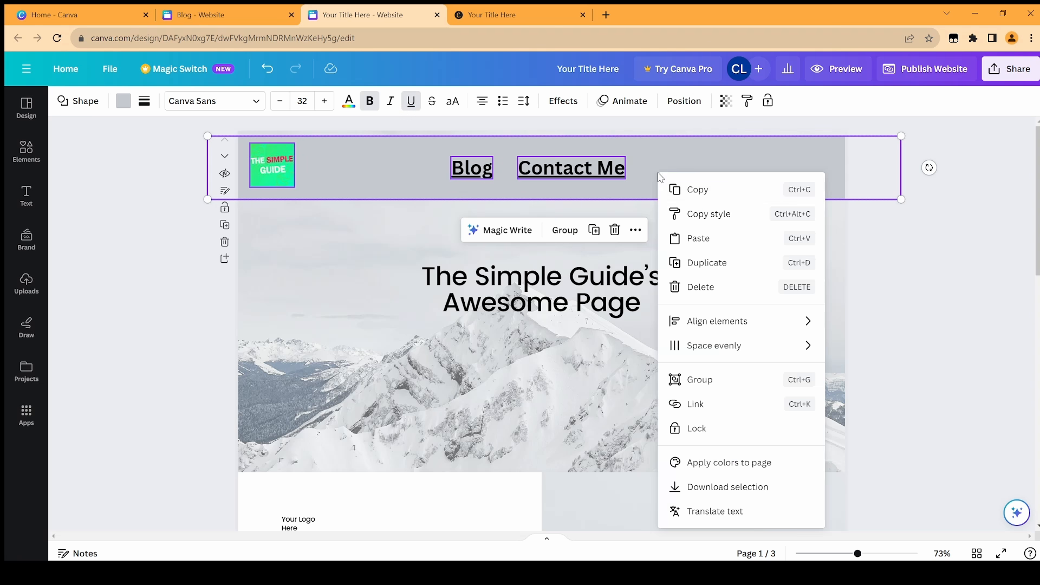
click(704, 191)
Reopen the Blog website design for editing and paste the copied header onto its page.
click(237, 19)
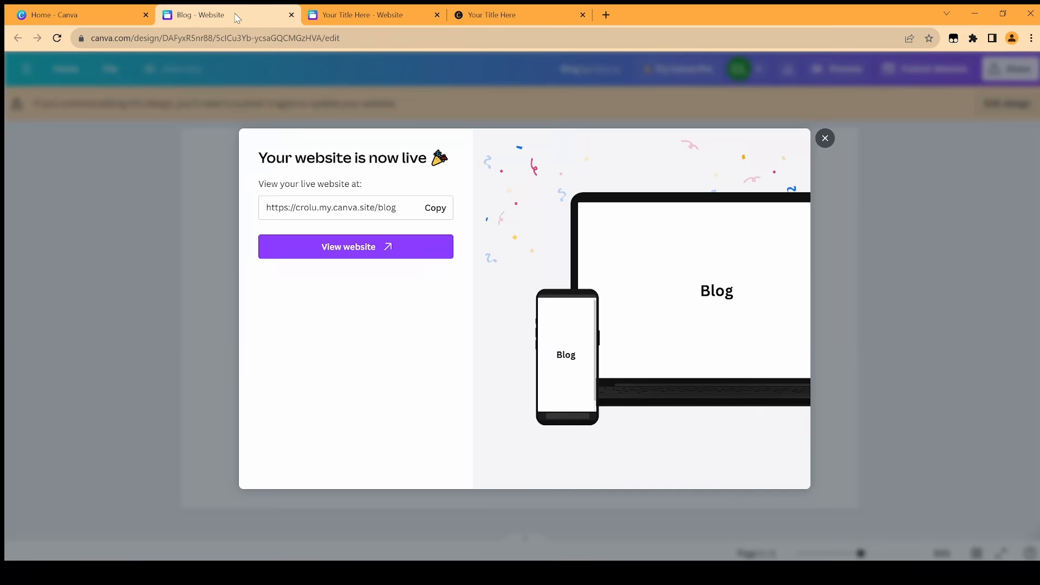
click(824, 138)
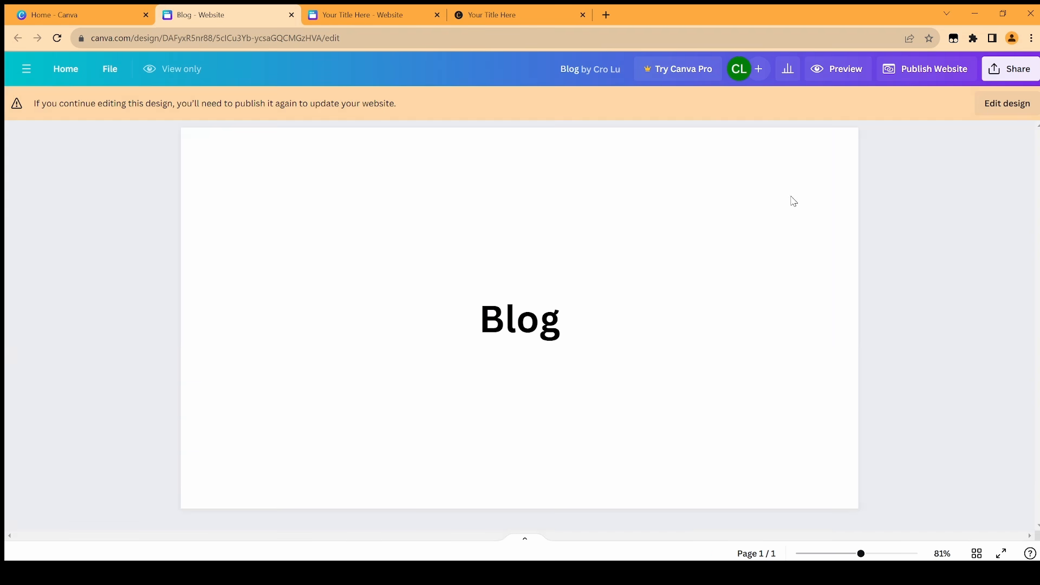
click(1022, 106)
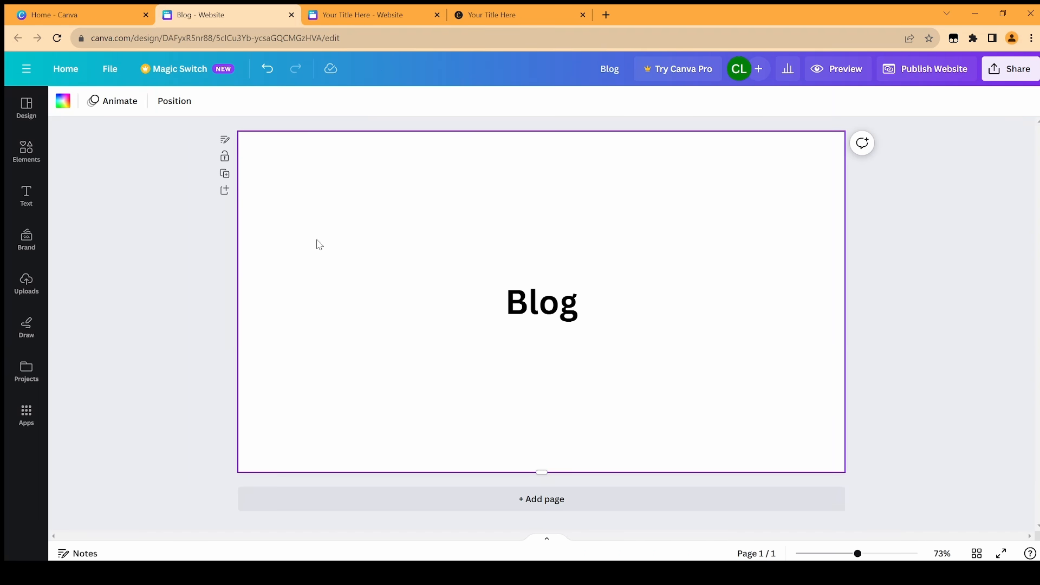
right_click(330, 157)
click(378, 198)
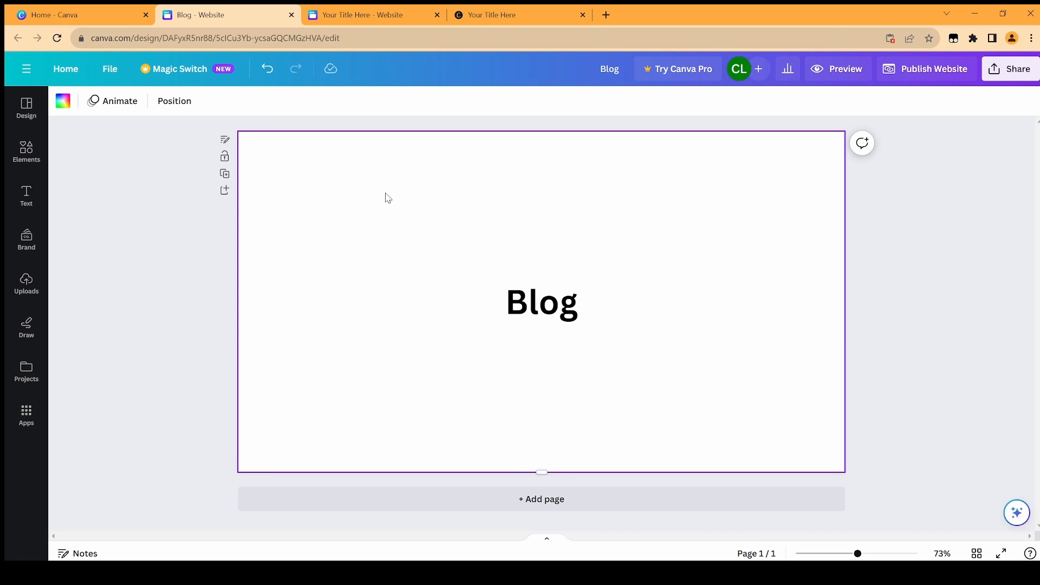
key(ctrl+v)
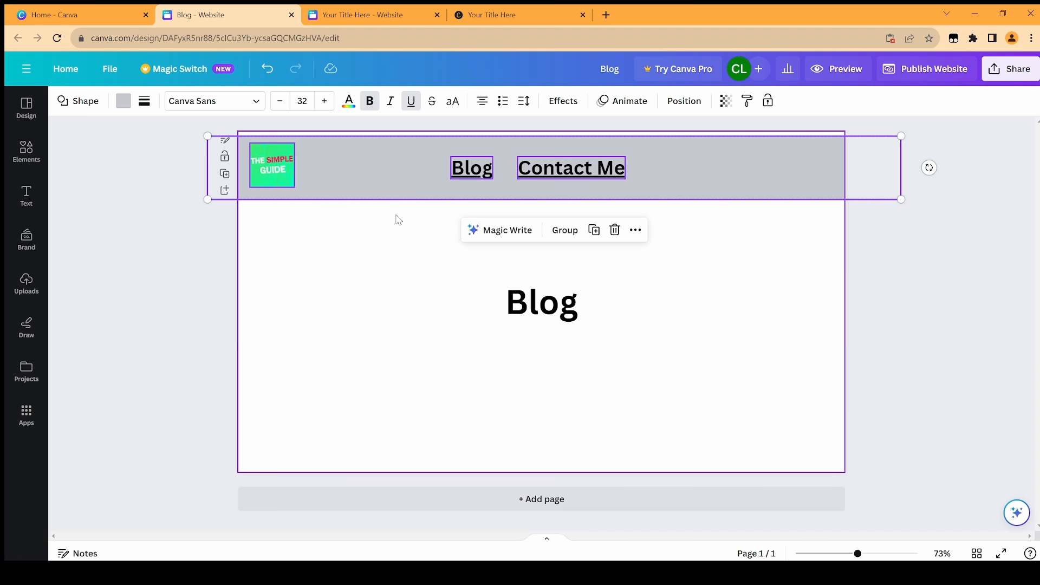
click(172, 322)
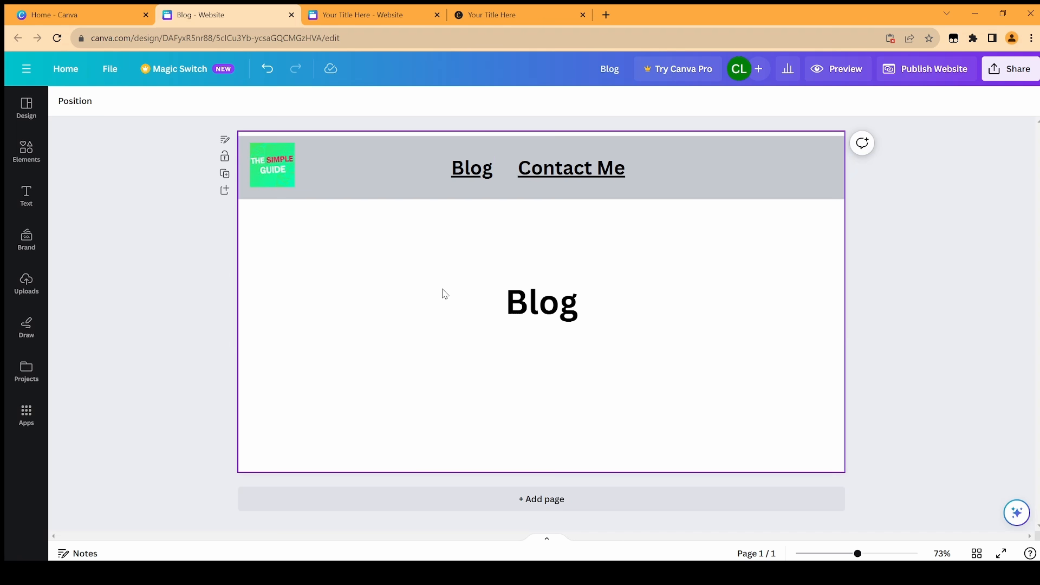
Select all the pasted header elements and move them up flush with the Blog page's upper edge.
click(533, 198)
click(360, 179)
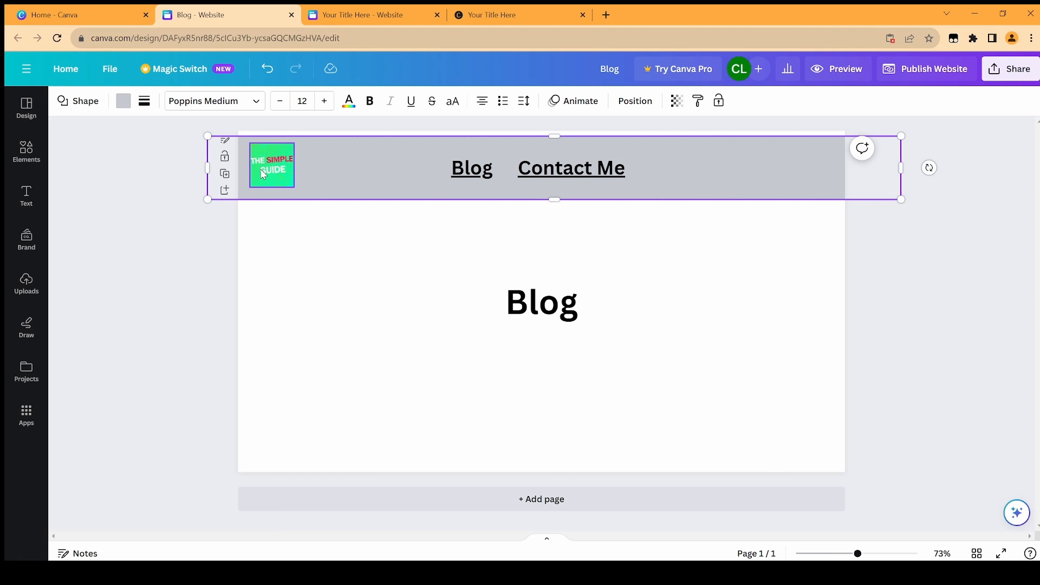
click(499, 172)
shift+click(583, 173)
drag(561, 190, 562, 185)
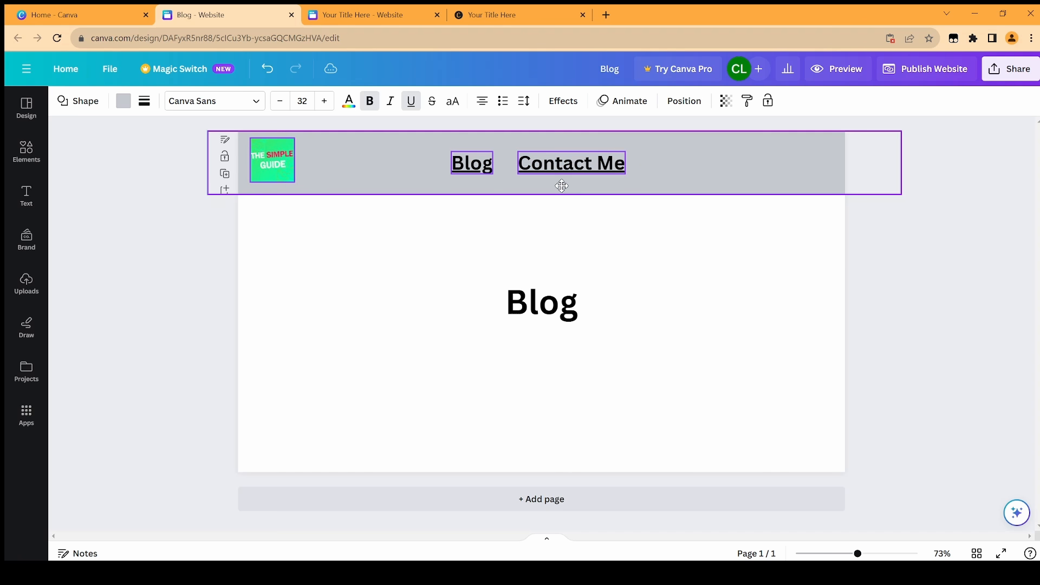
click(381, 269)
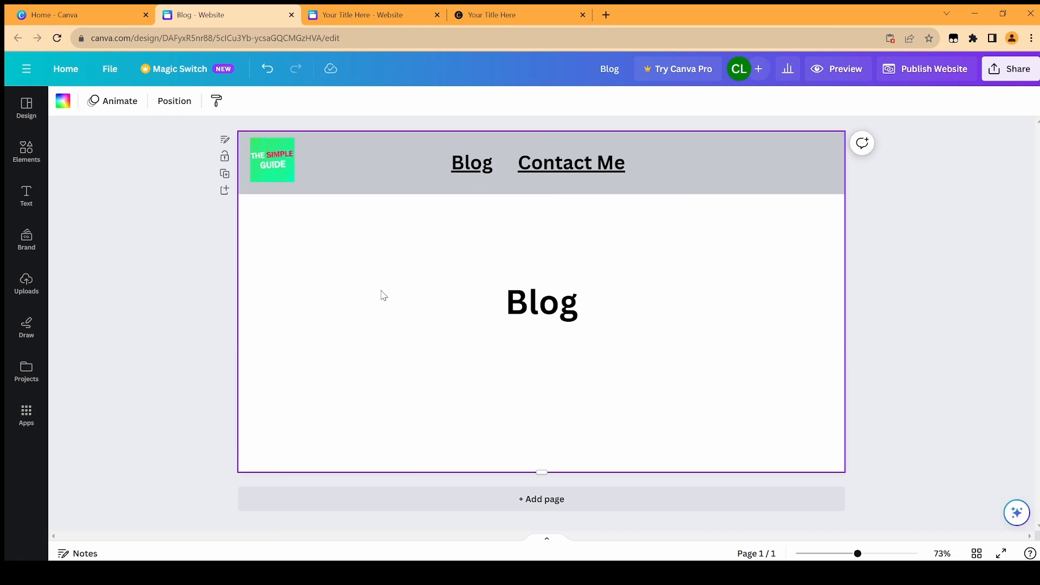
click(889, 248)
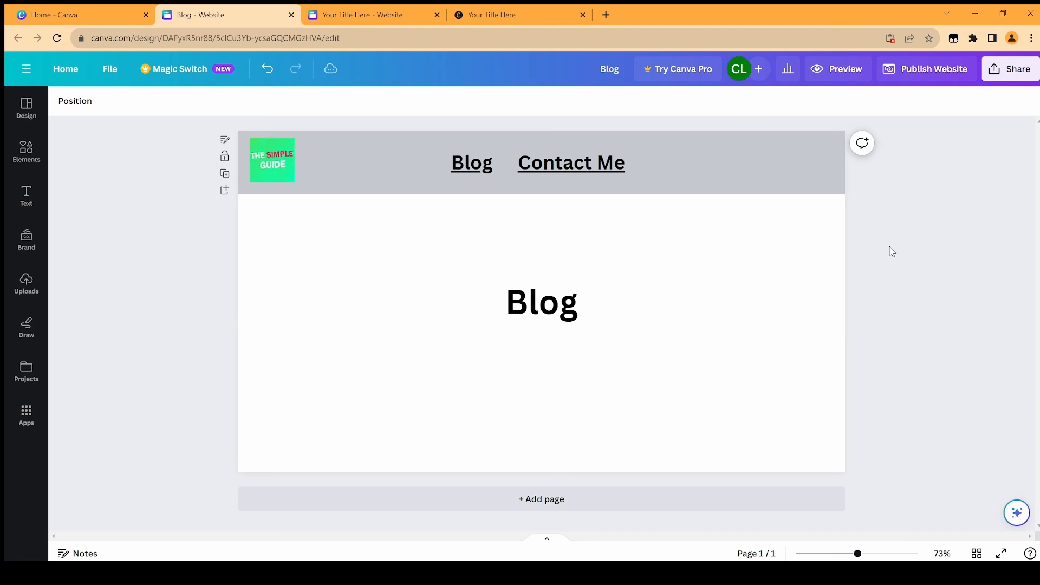
Publish the updated Blog website again with its existing settings and the page URL ending "blog", and dismiss the live notice.
click(916, 76)
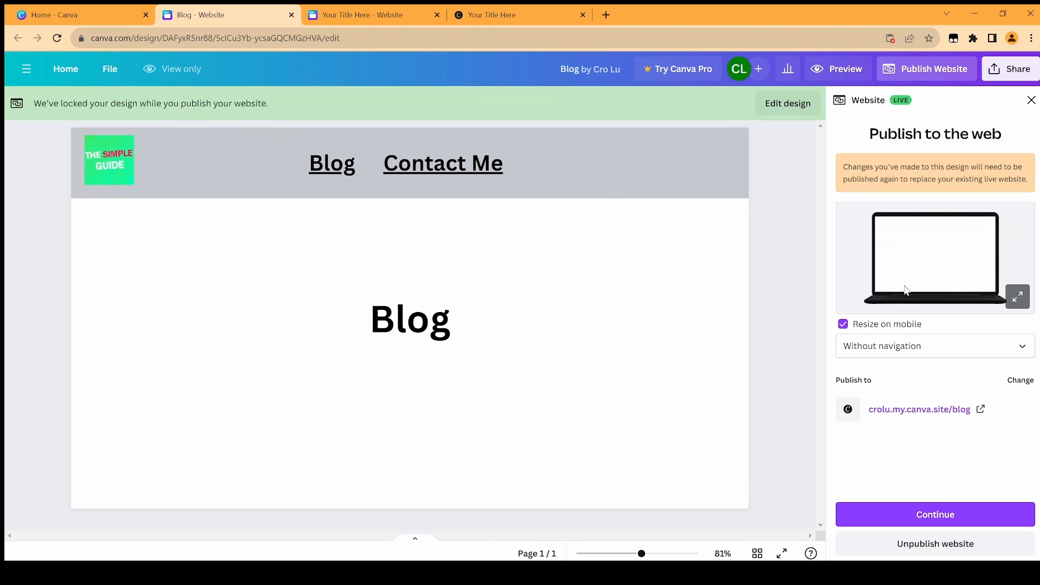
click(936, 515)
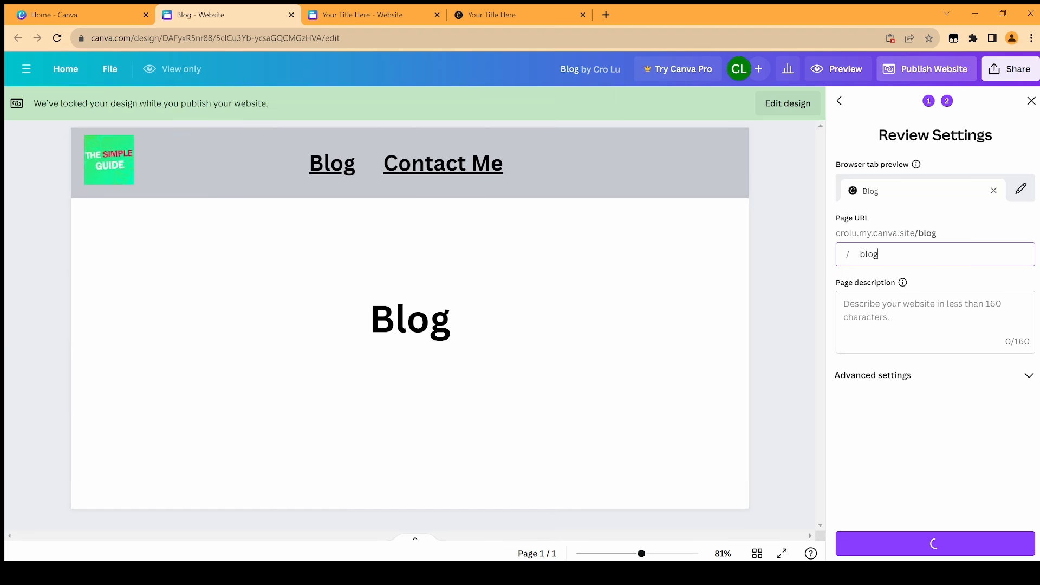
click(950, 549)
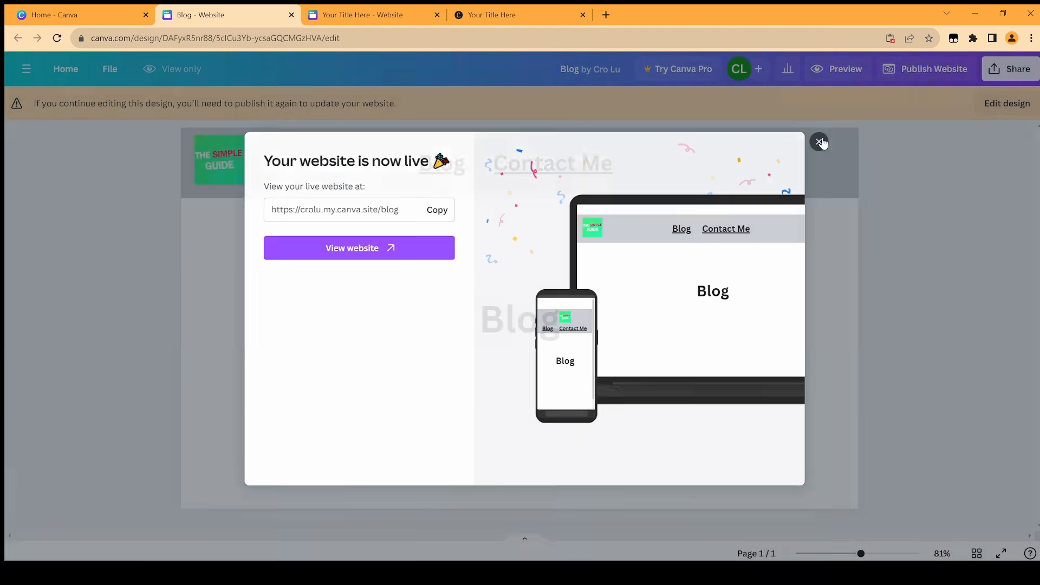
click(821, 143)
Return to the main website design and publish it again with its existing settings.
click(394, 14)
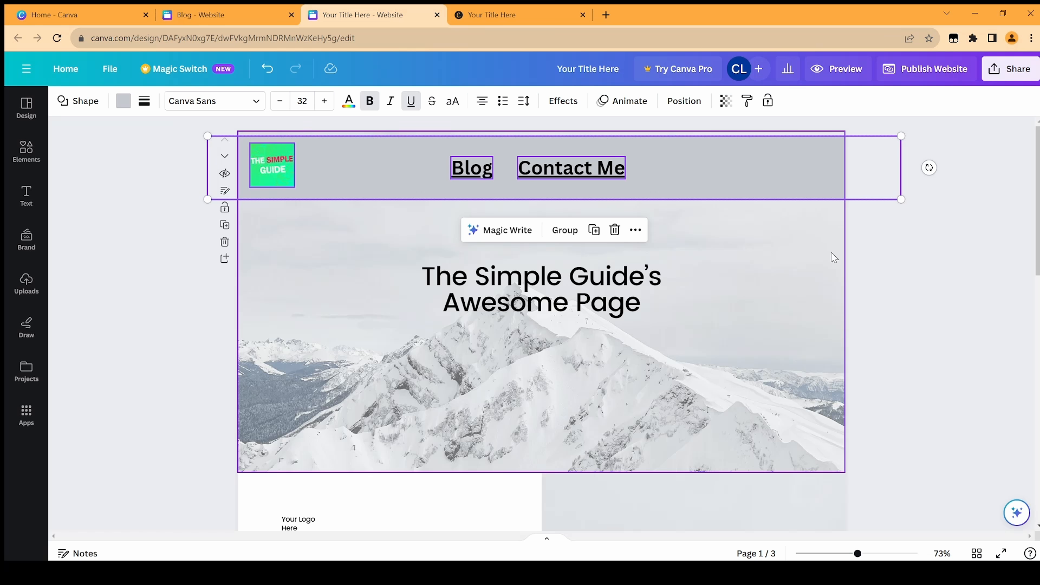
click(792, 268)
click(929, 69)
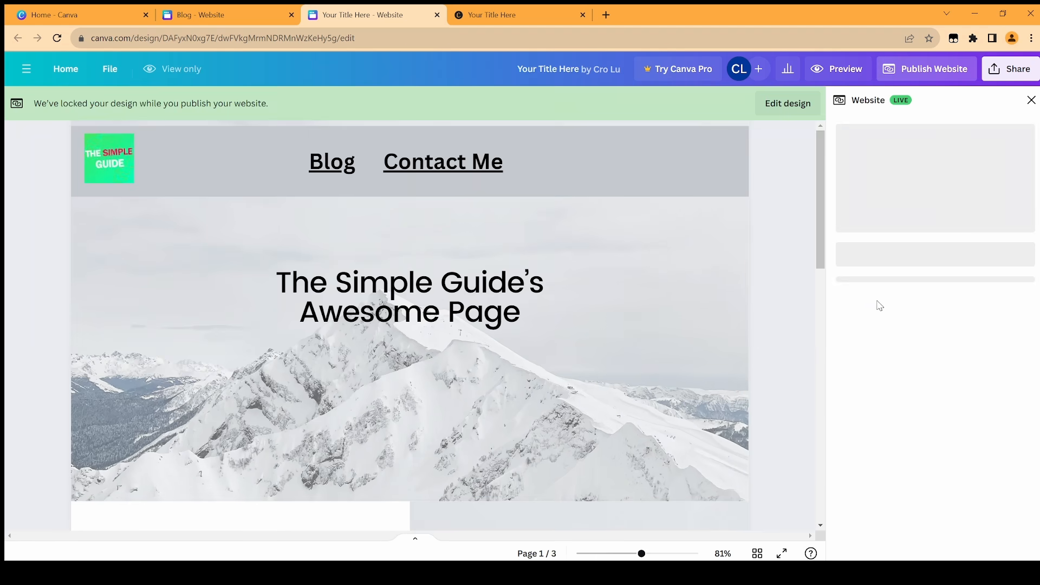
click(919, 518)
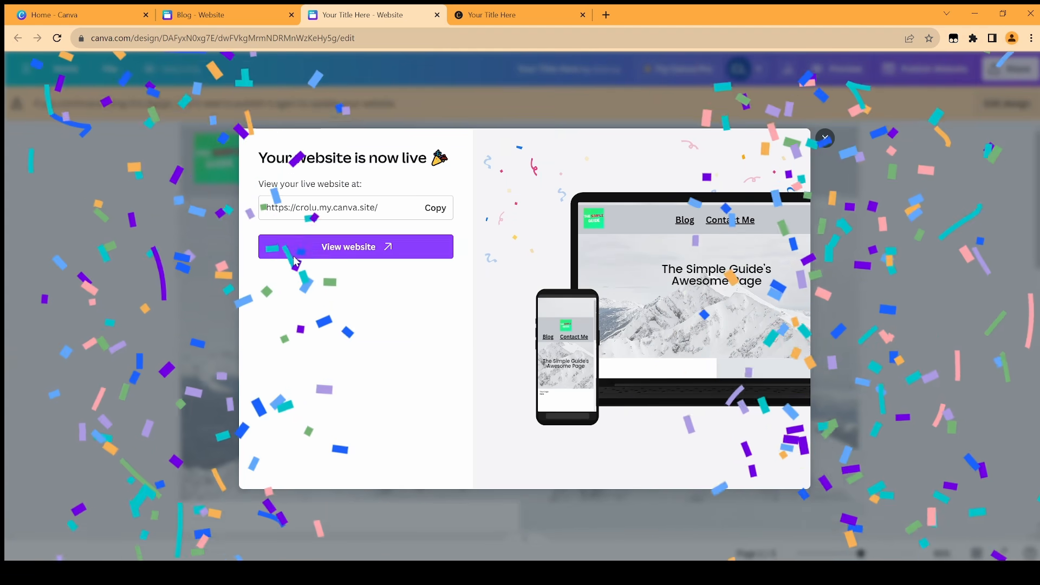
View the live main website, look over the page, and follow the header's Blog link to test it.
click(342, 247)
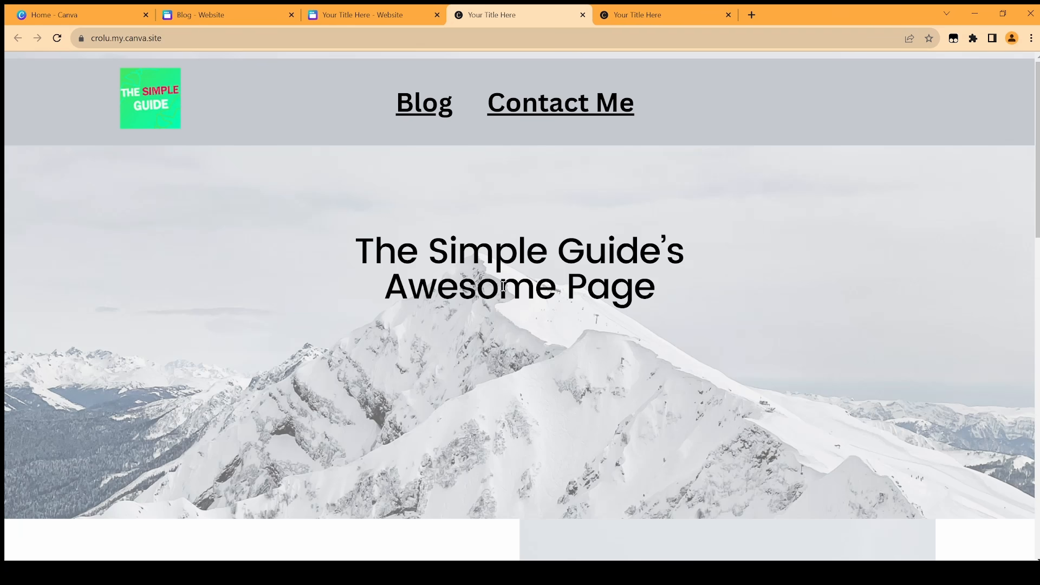
scroll(503, 286, down, 4)
scroll(538, 332, up, 4)
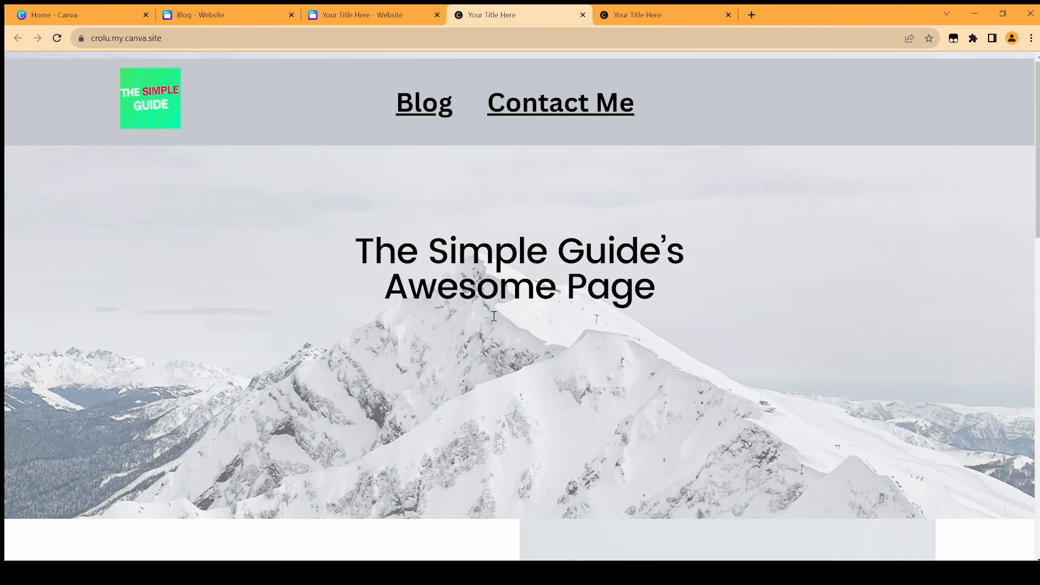
click(425, 106)
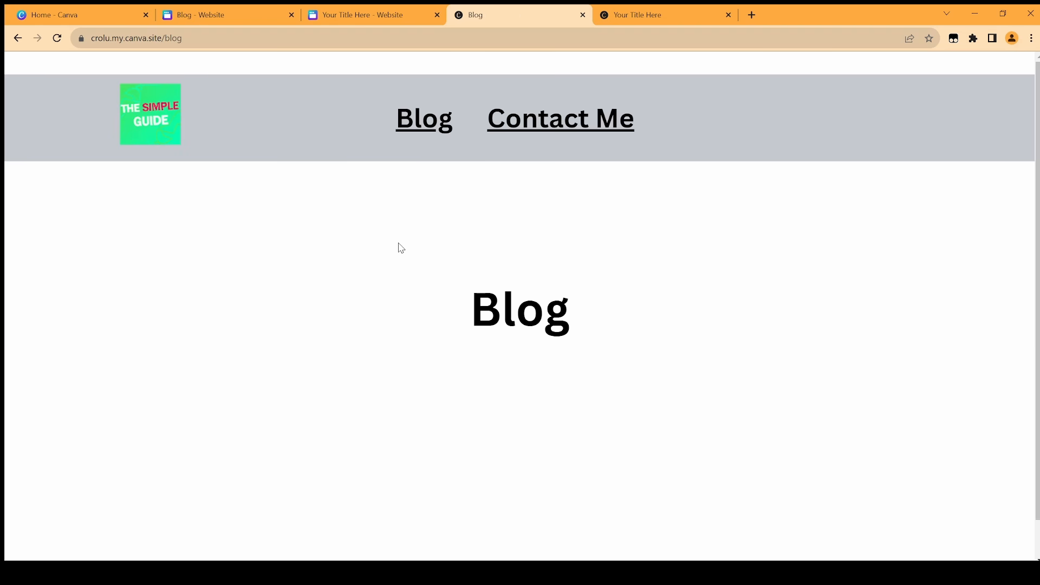
Look over the live Blog page down to its footer and back up to its header.
scroll(524, 323, down, 2)
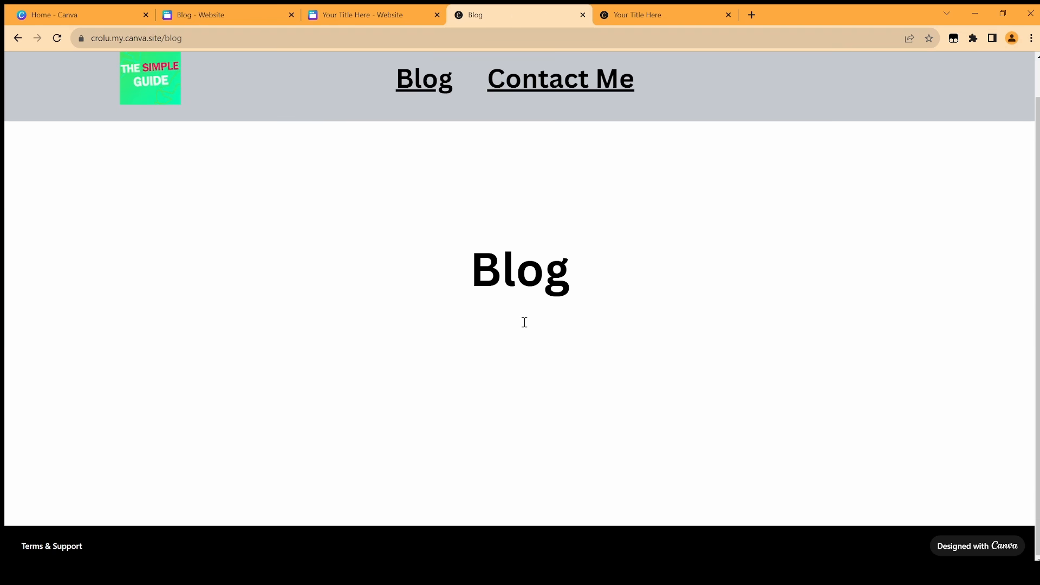
scroll(525, 328, up, 2)
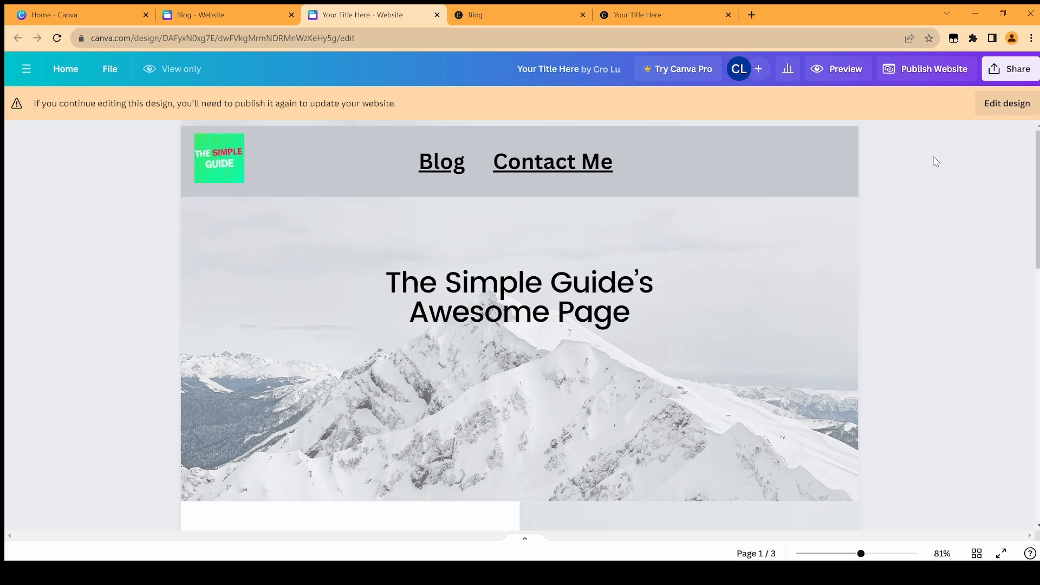
Reopen the main website design for editing and link its header logo to the main site's own published my.canva.site address.
click(408, 14)
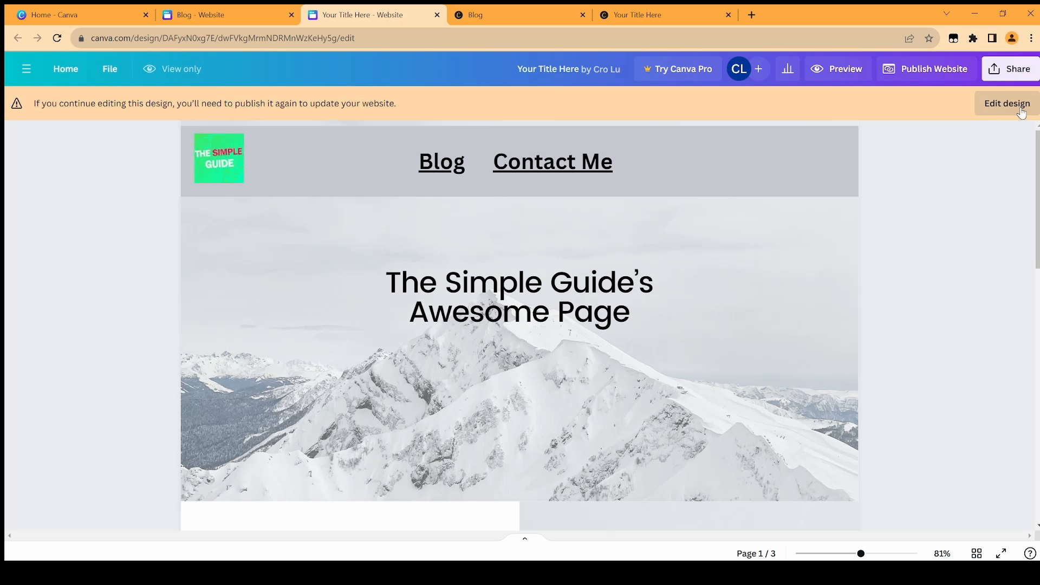
click(1006, 103)
click(280, 169)
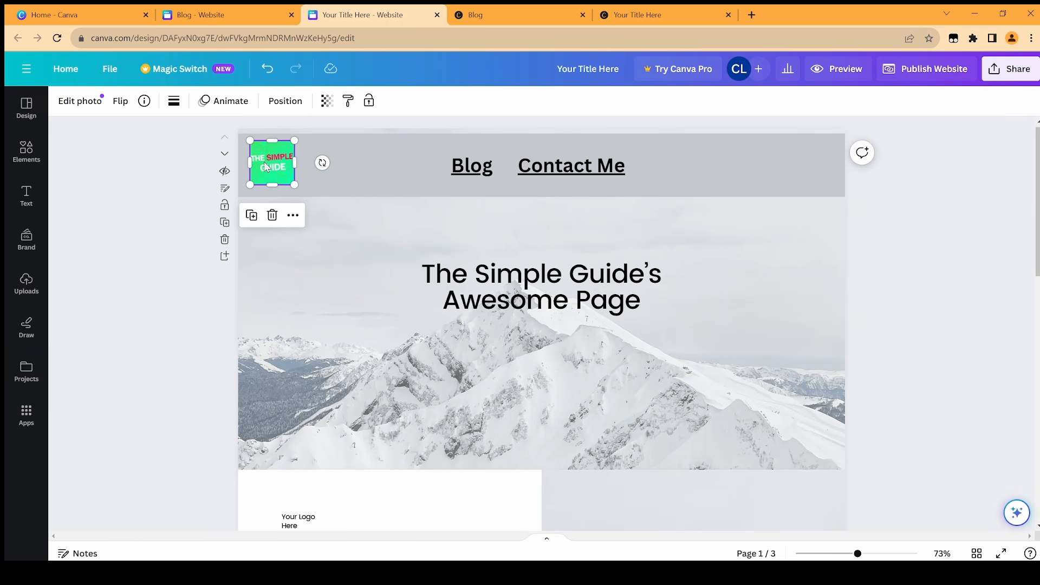
click(295, 217)
click(324, 362)
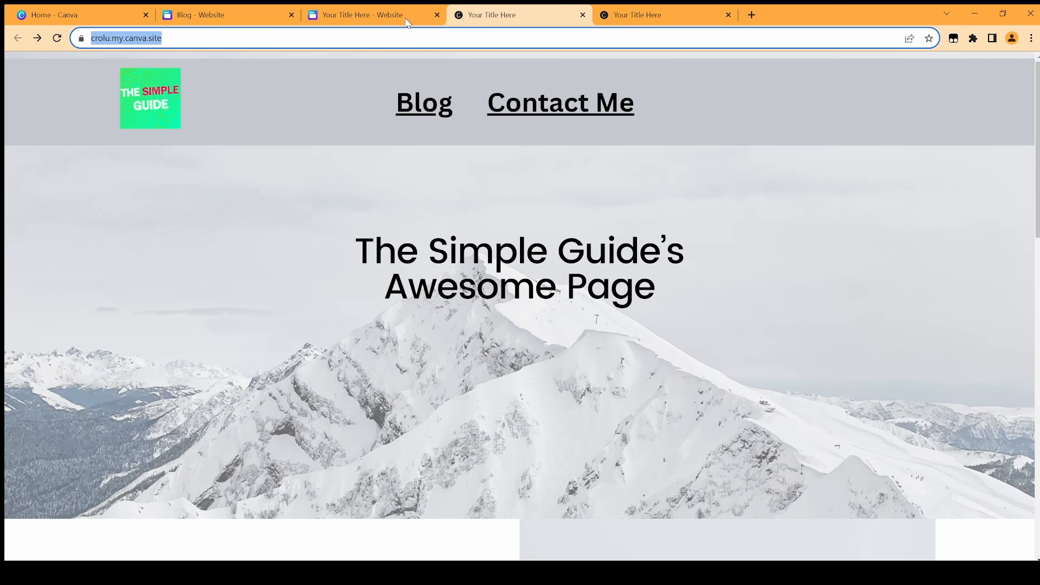
click(381, 14)
click(344, 262)
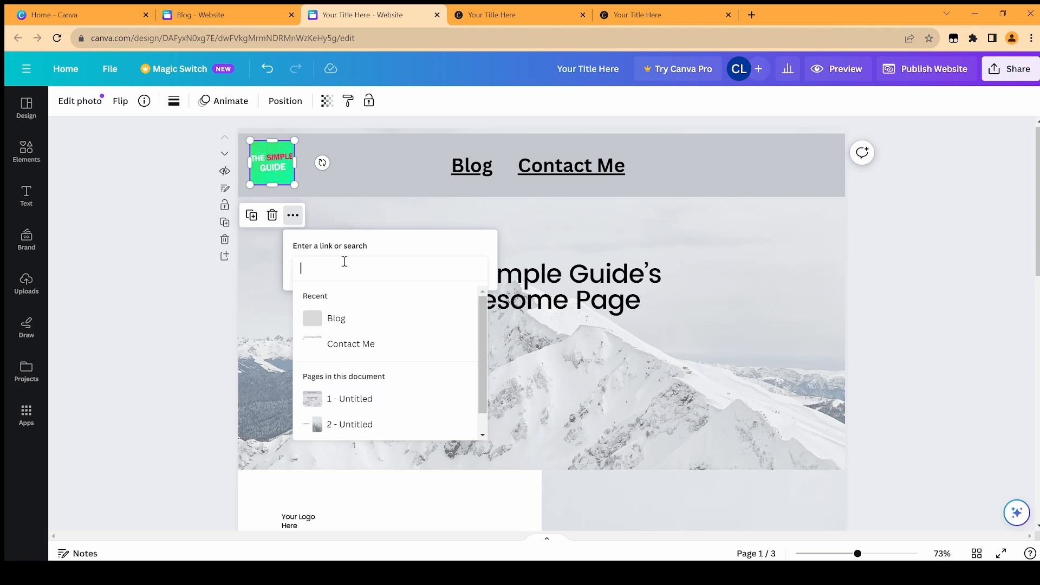
text(https://crolu.my.canva.site/)
key(Return)
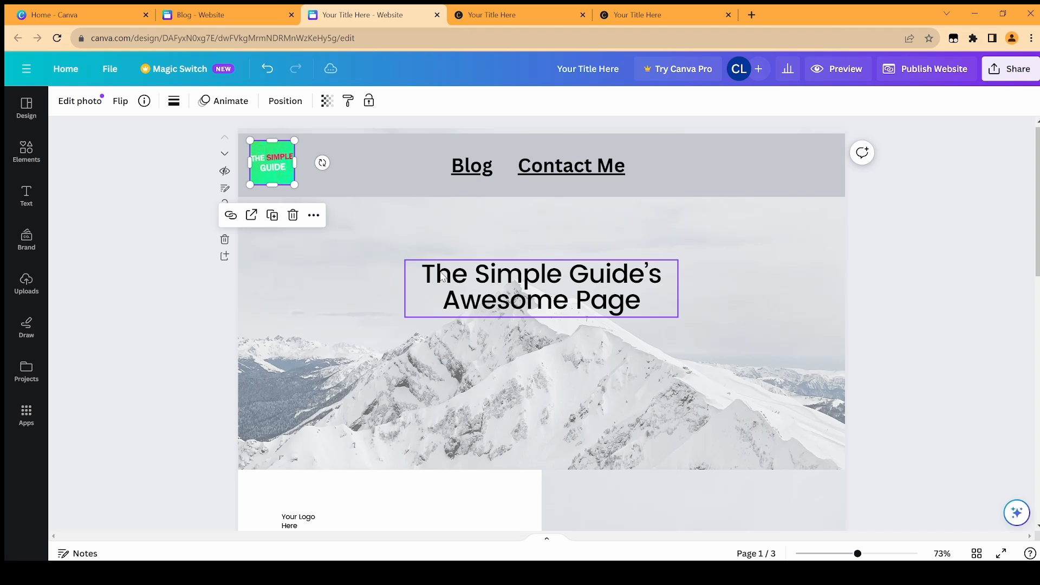
click(410, 266)
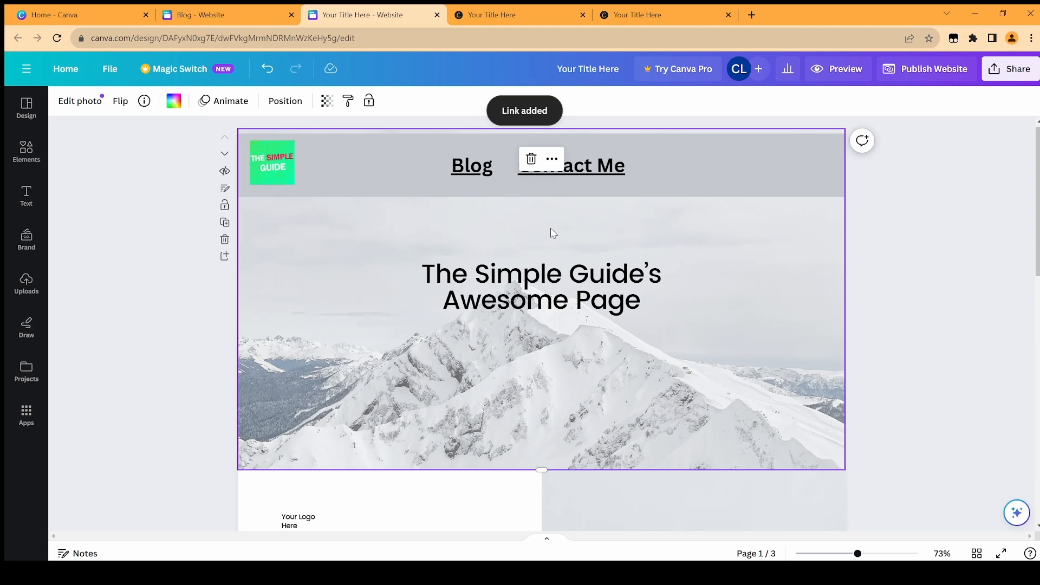
Publish the main website again with its existing settings and an empty page URL ending.
click(945, 68)
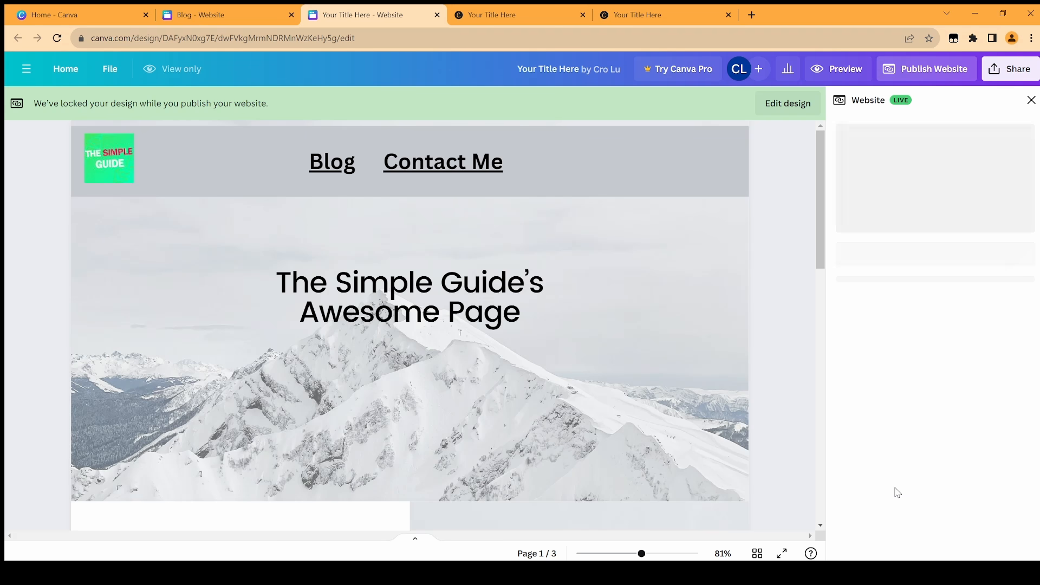
click(902, 521)
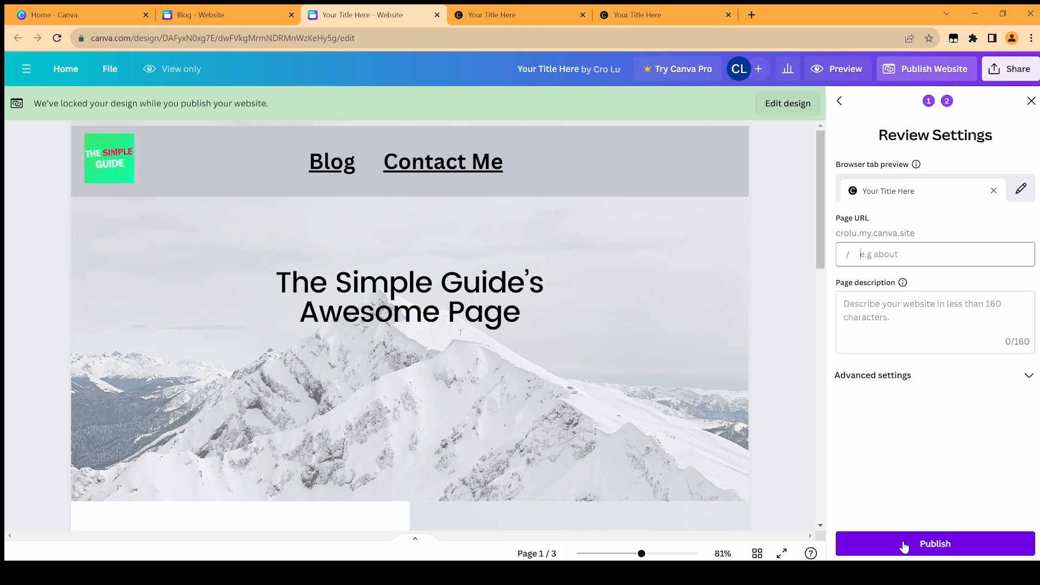
click(903, 543)
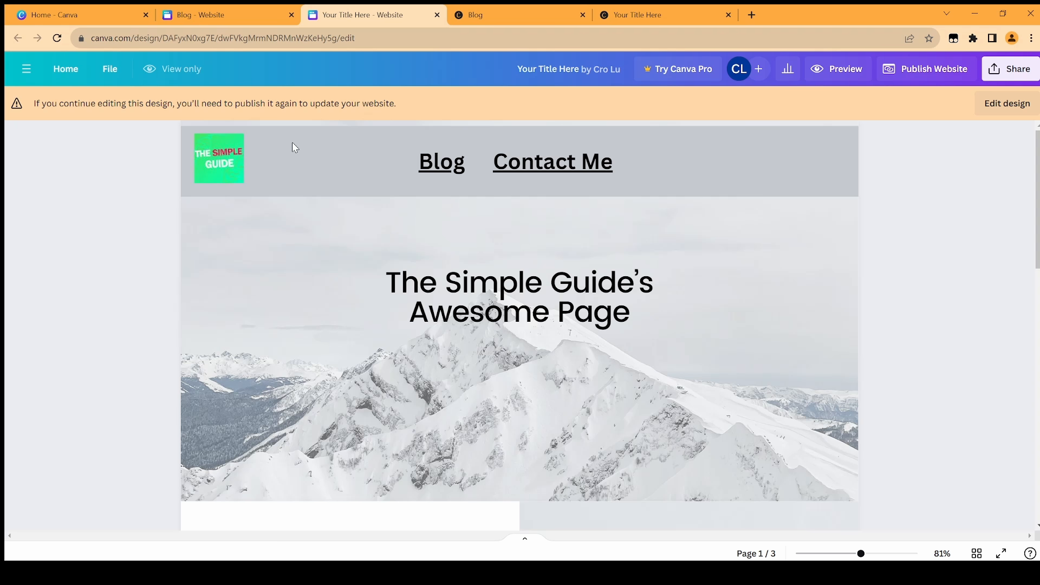
Reopen the Blog website design for editing and link its header logo to the main website's published address.
click(234, 14)
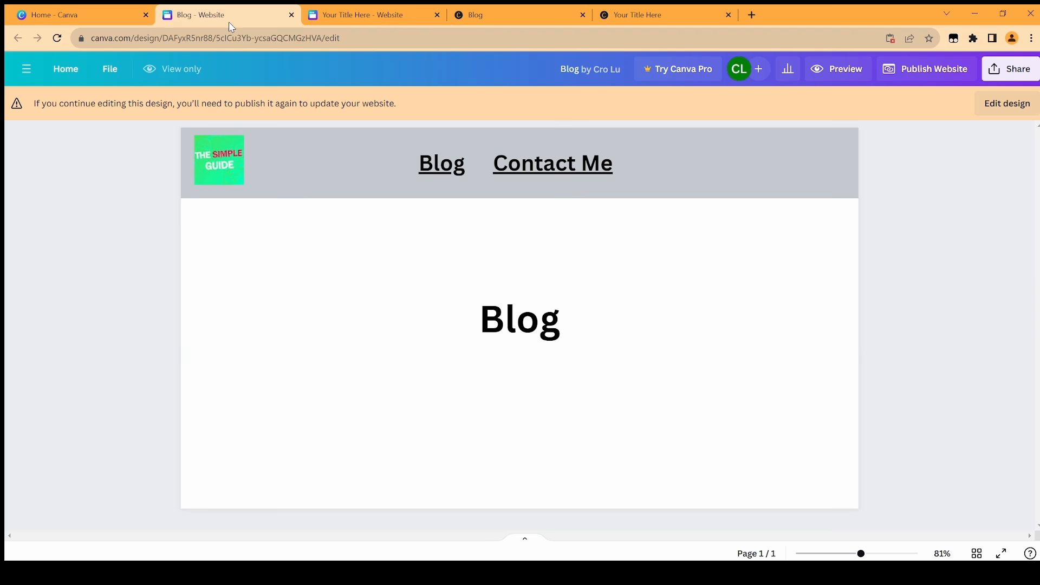
click(226, 168)
click(275, 165)
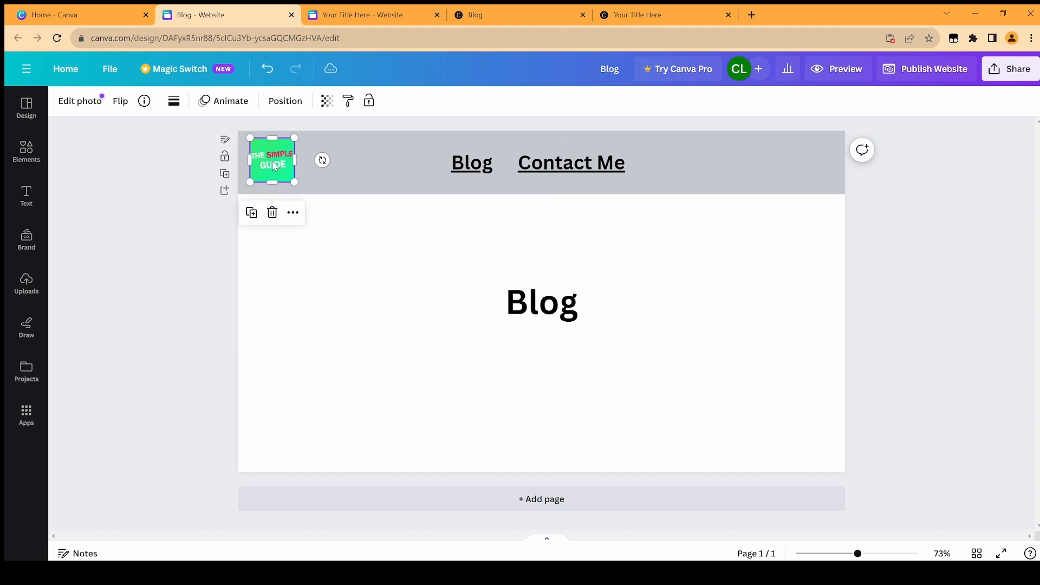
click(293, 212)
click(340, 358)
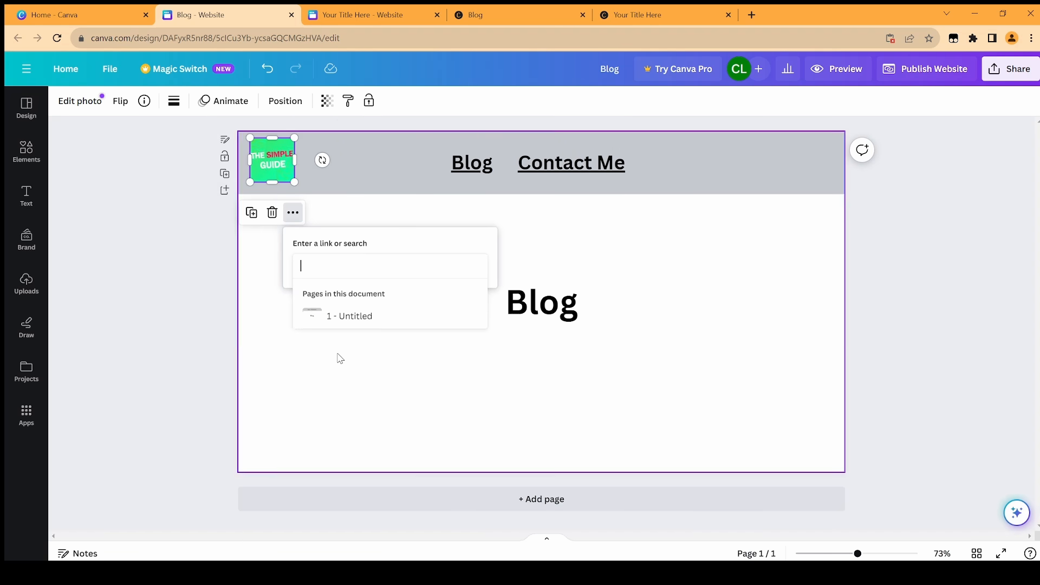
click(378, 262)
key(ctrl+v)
key(Return)
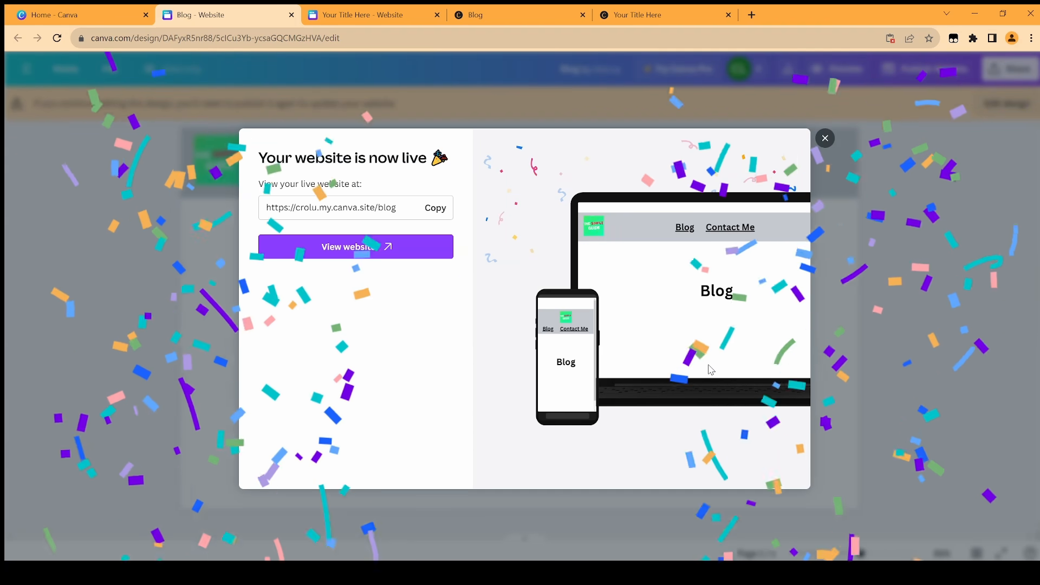
View the live Blog website, follow its header logo to test the link, and look over the main page in full screen.
click(349, 248)
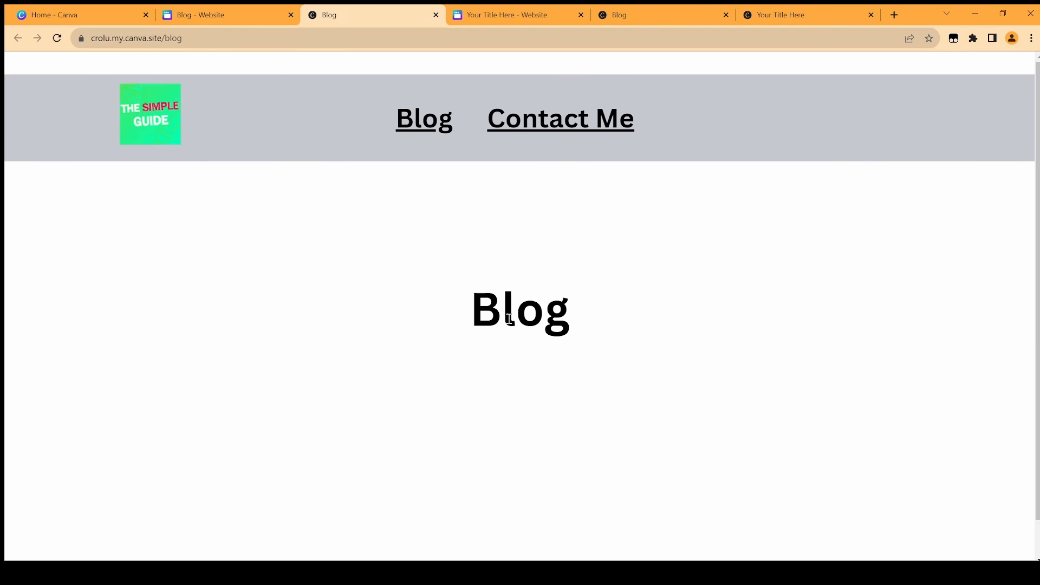
click(154, 124)
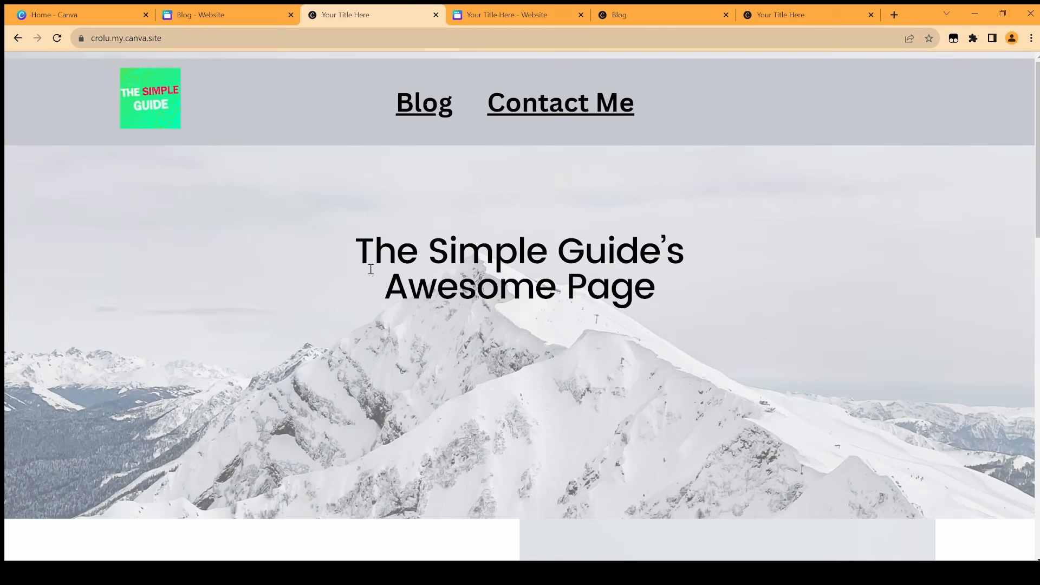
scroll(481, 285, down, 2)
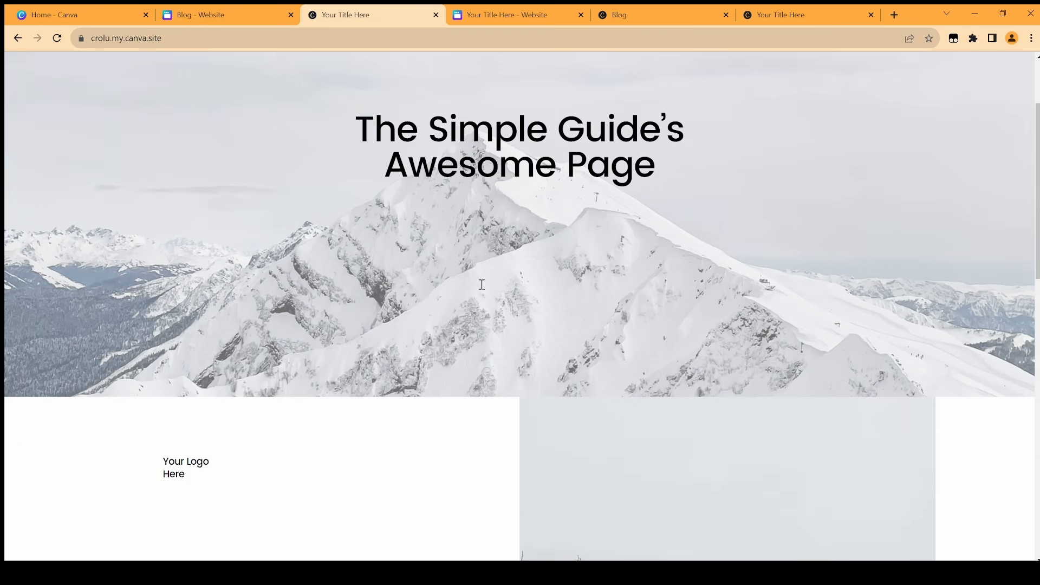
scroll(481, 284, up, 2)
key(F11)
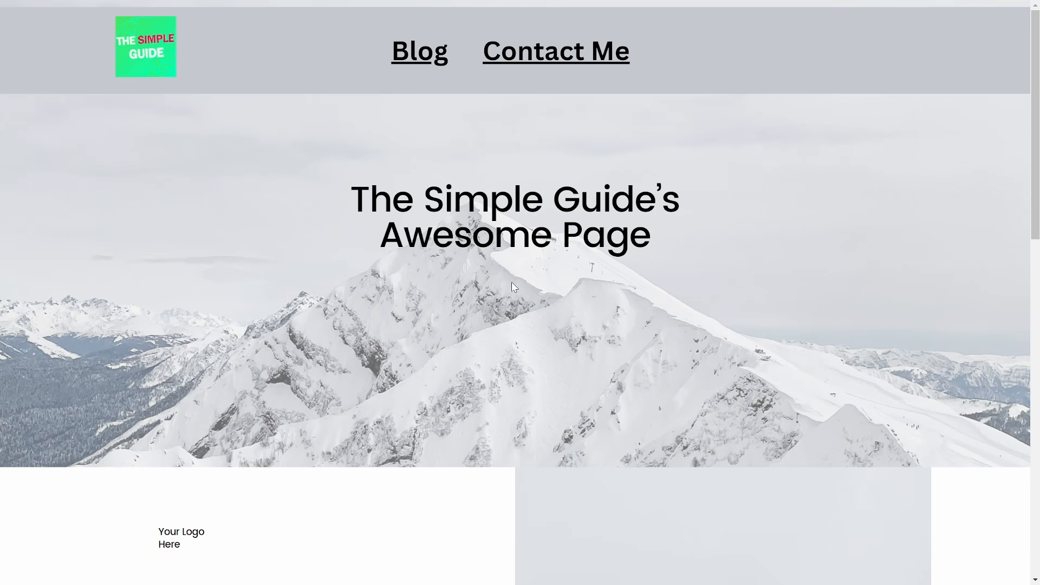